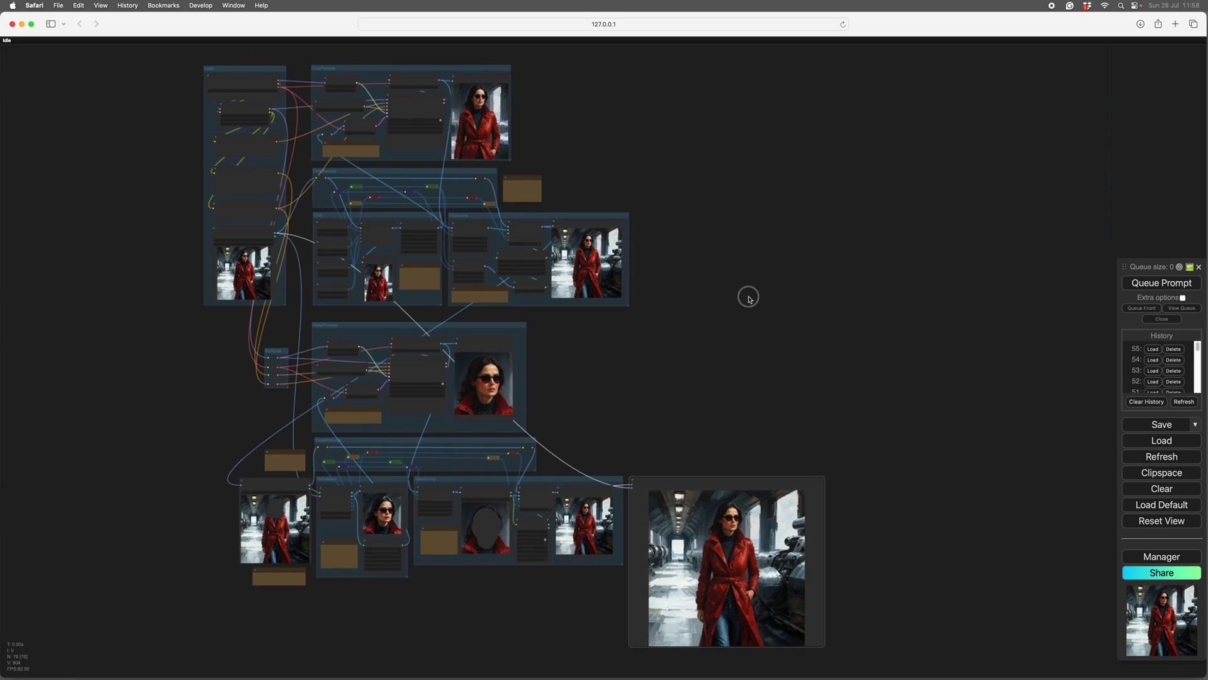
Step: Examine the overall node workflow and the Load group's checkpoint, LoRA, prompt and source image nodes
drag(747, 297, 778, 307)
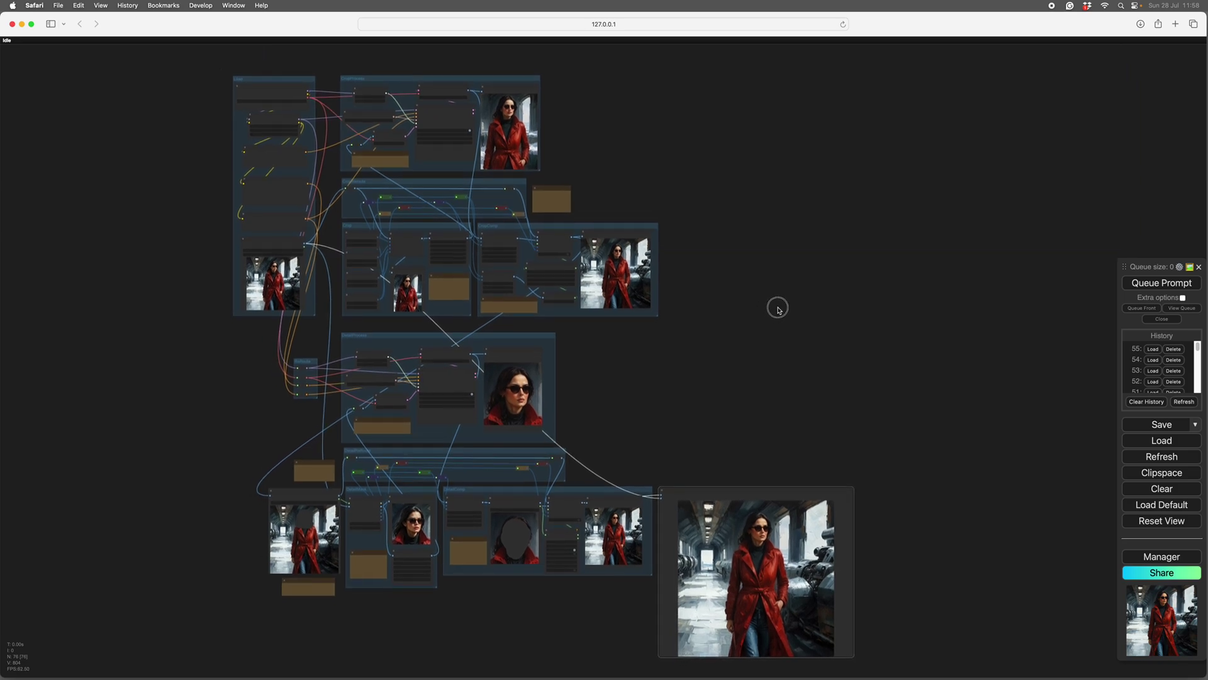
click(779, 319)
click(767, 324)
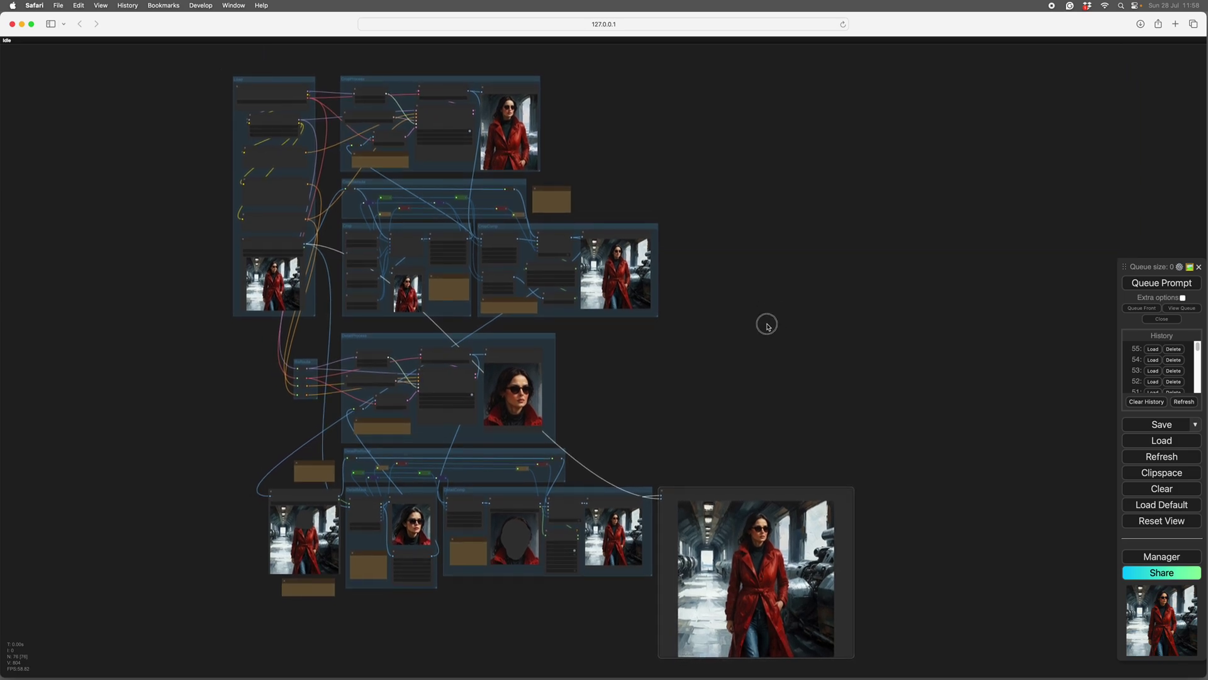
drag(757, 330, 801, 338)
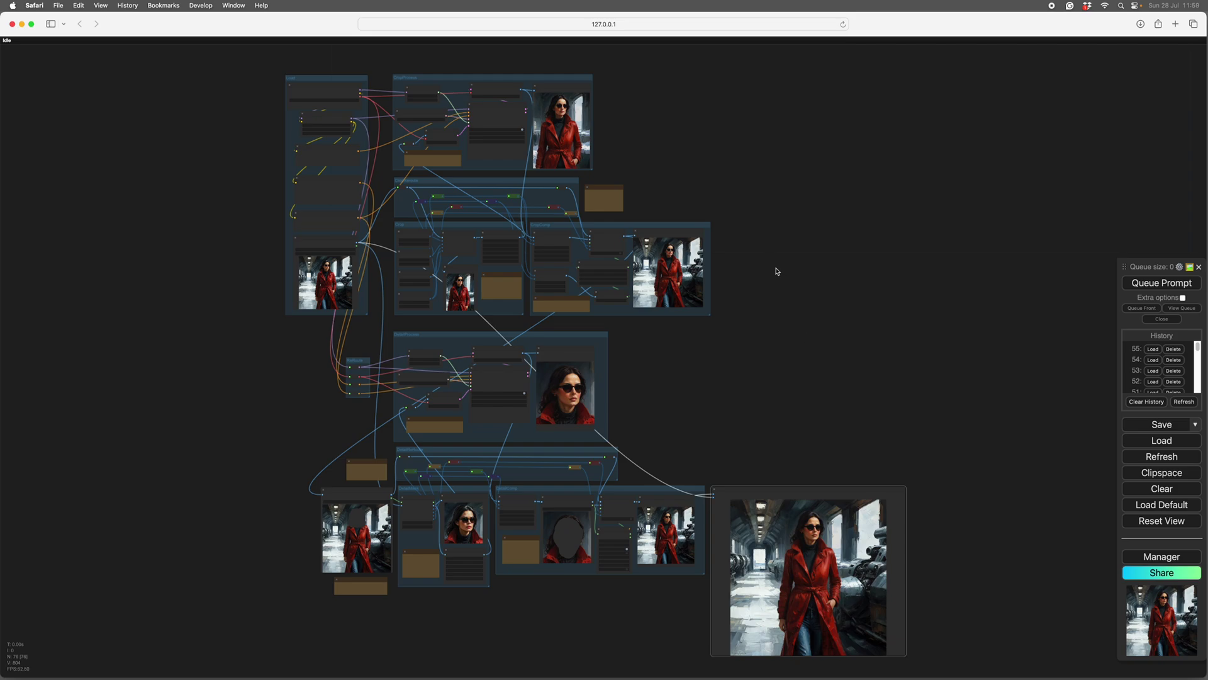
drag(777, 271, 849, 289)
scroll(308, 248, up, 5)
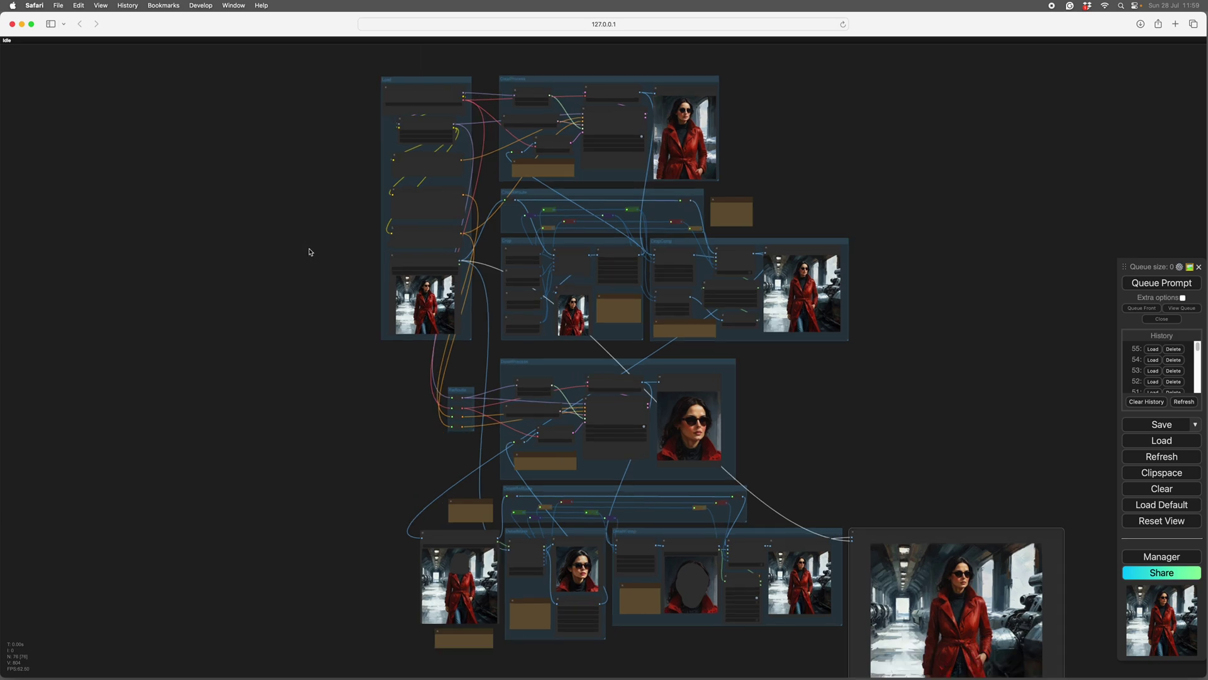
drag(309, 252, 153, 345)
scroll(140, 339, up, 3)
scroll(148, 335, down, 2)
scroll(173, 350, up, 3)
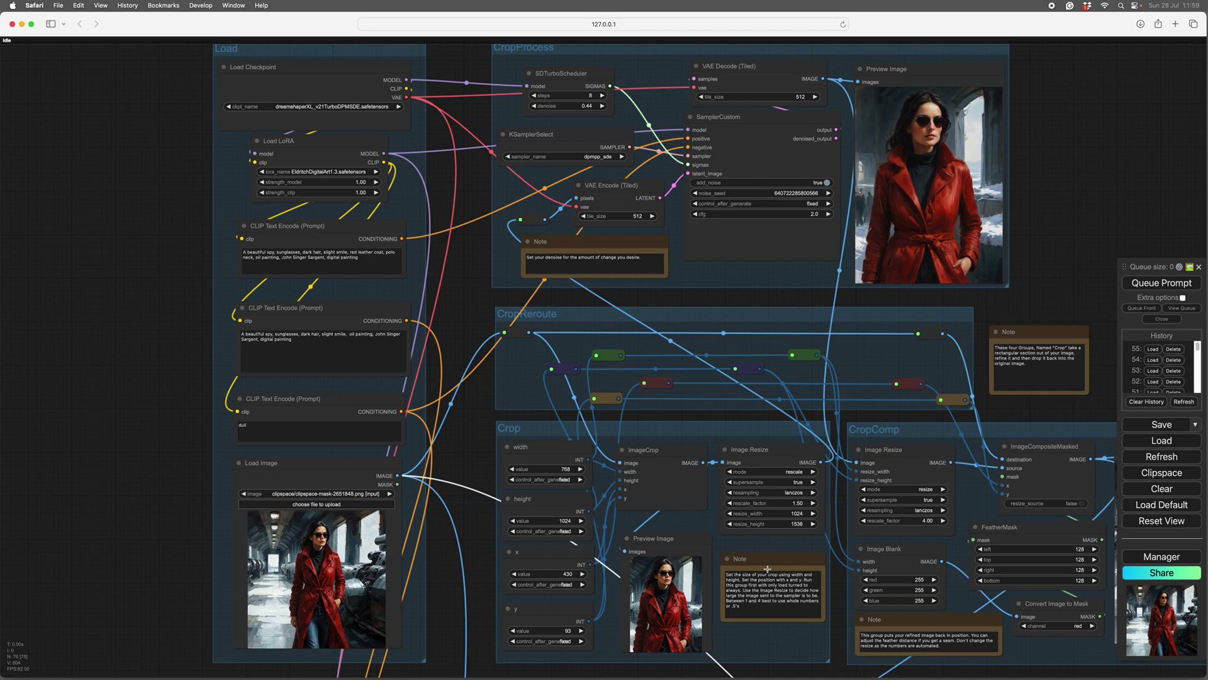
drag(154, 315, 124, 310)
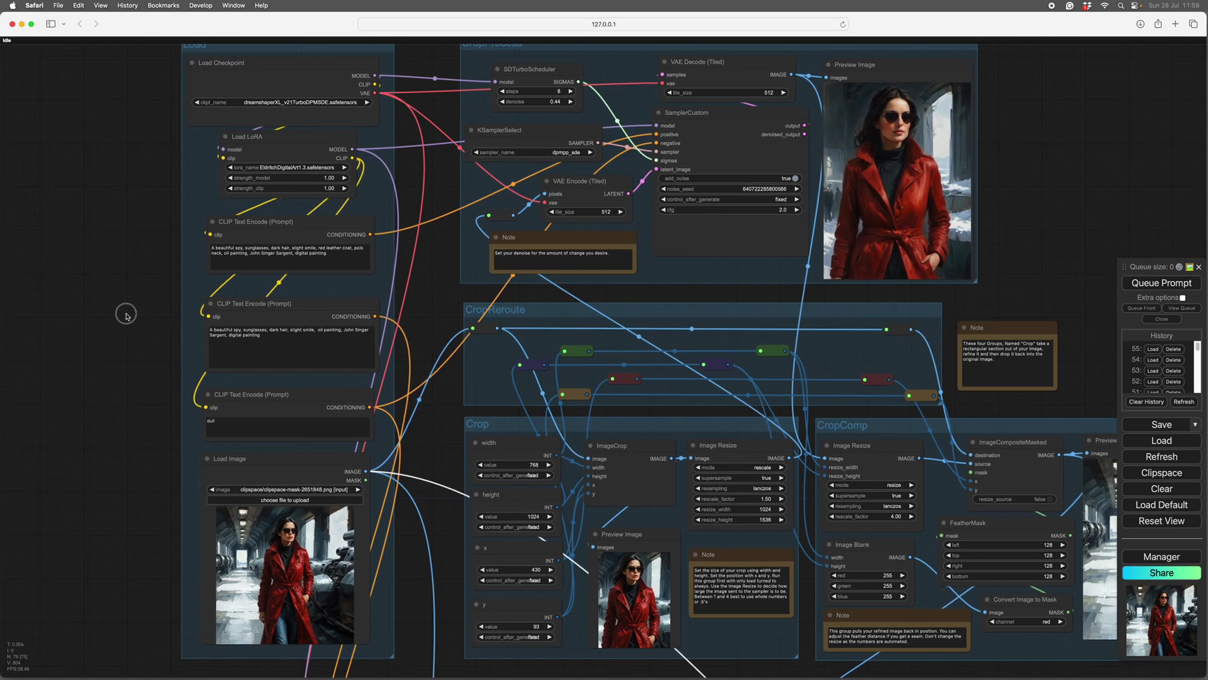
Step: Read the note about the four Crop groups and look over the CropProcess and CropComp groups
drag(1040, 238, 957, 308)
scroll(962, 319, up, 5)
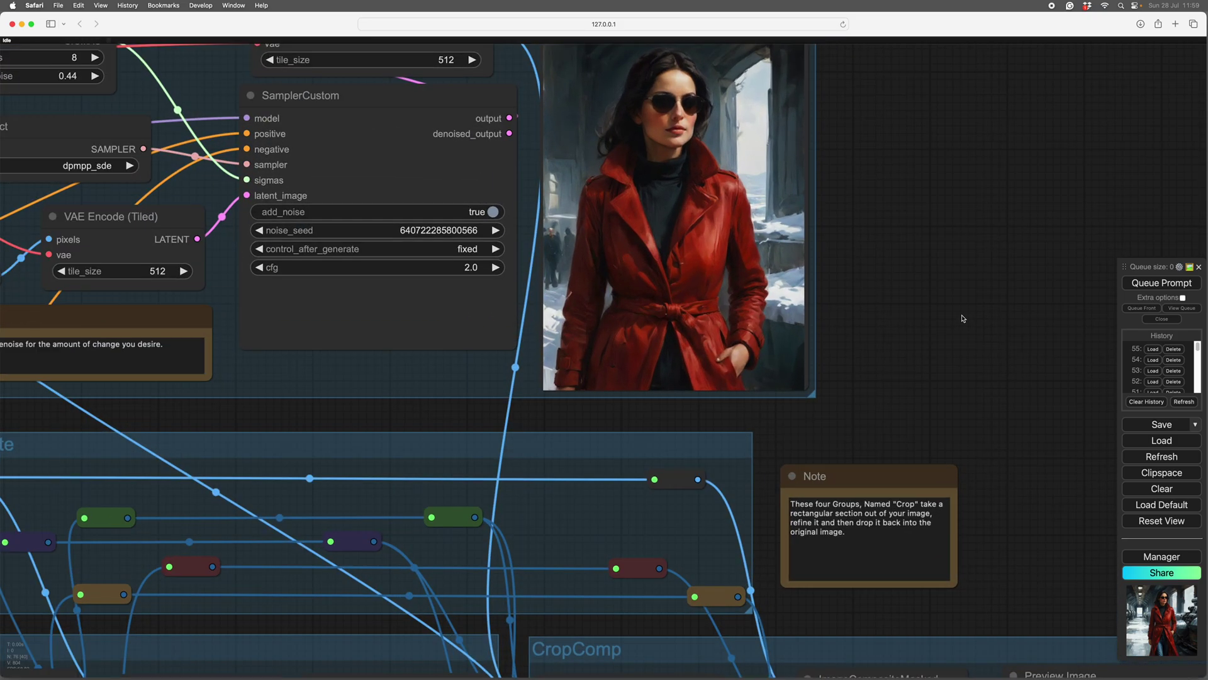
scroll(962, 318, down, 5)
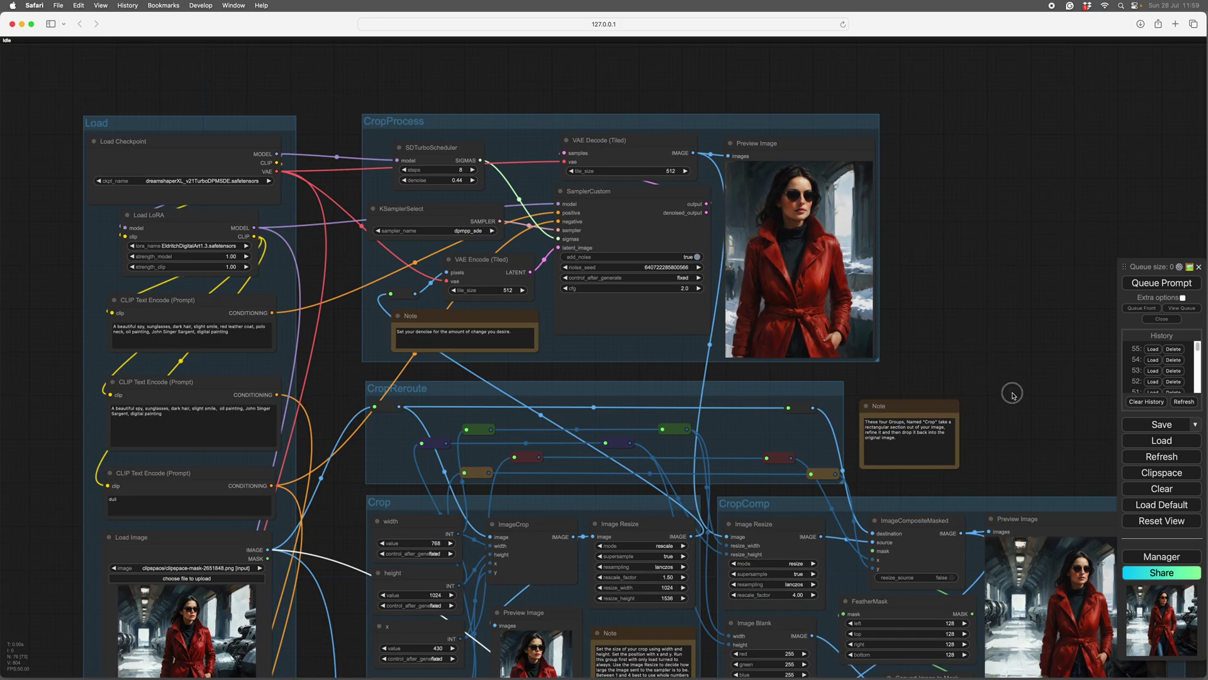
scroll(1012, 393, up, 2)
scroll(956, 263, down, 3)
drag(971, 278, 933, 234)
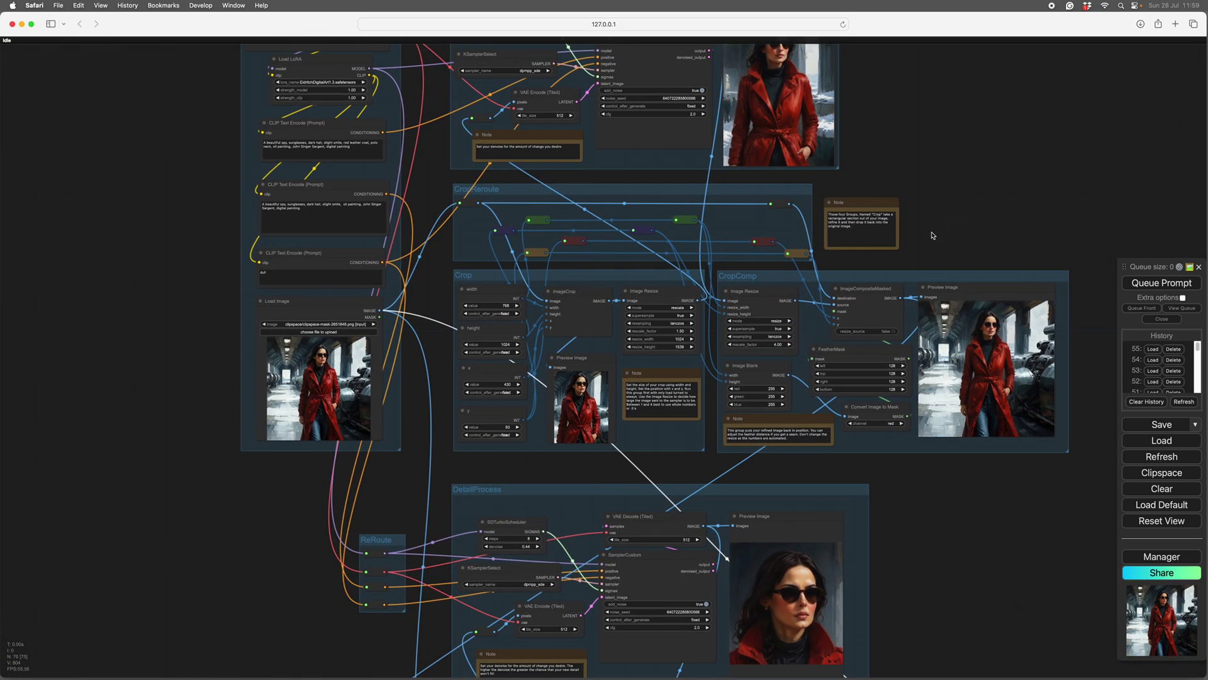
scroll(909, 556, up, 5)
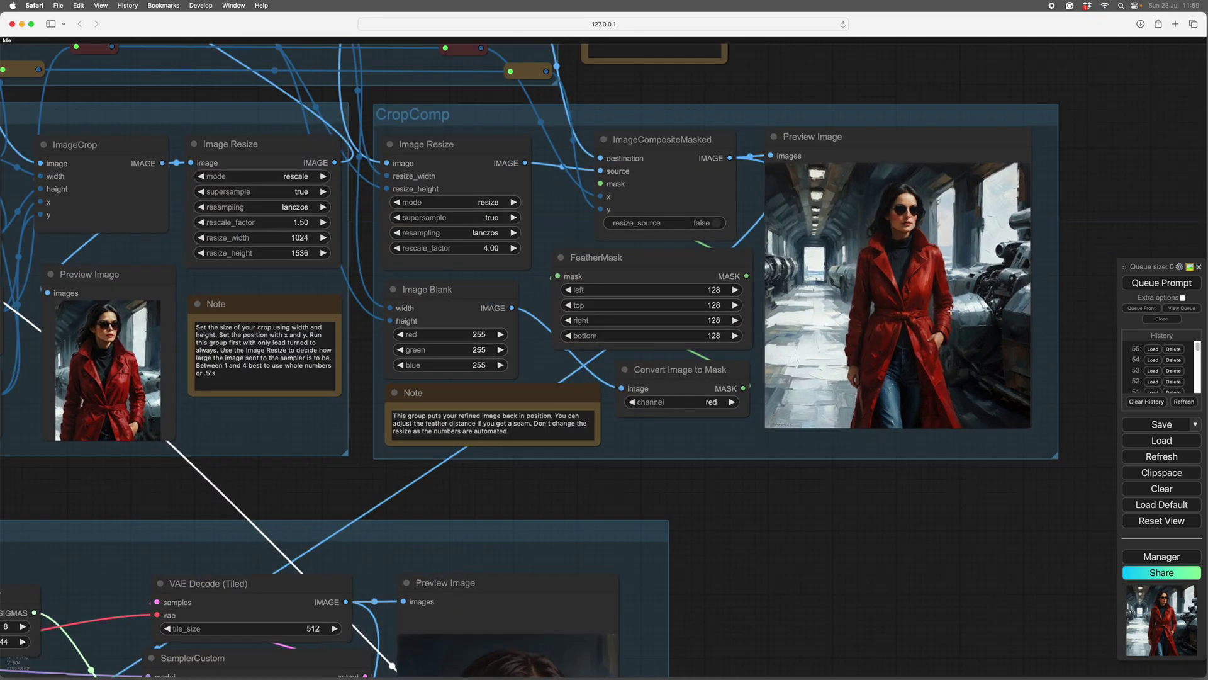
scroll(875, 532, down, 6)
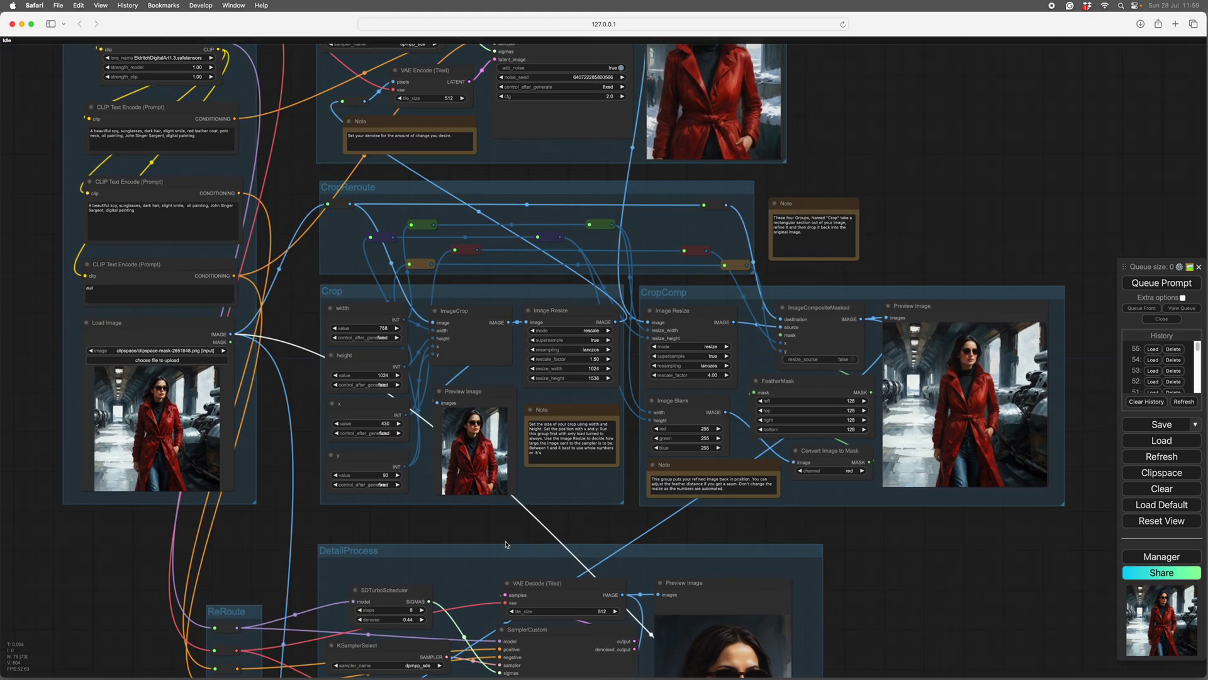
Step: Examine the Crop group's width, height, x and y nodes, its Image Resize settings and its note
drag(458, 525, 622, 588)
scroll(592, 560, up, 7)
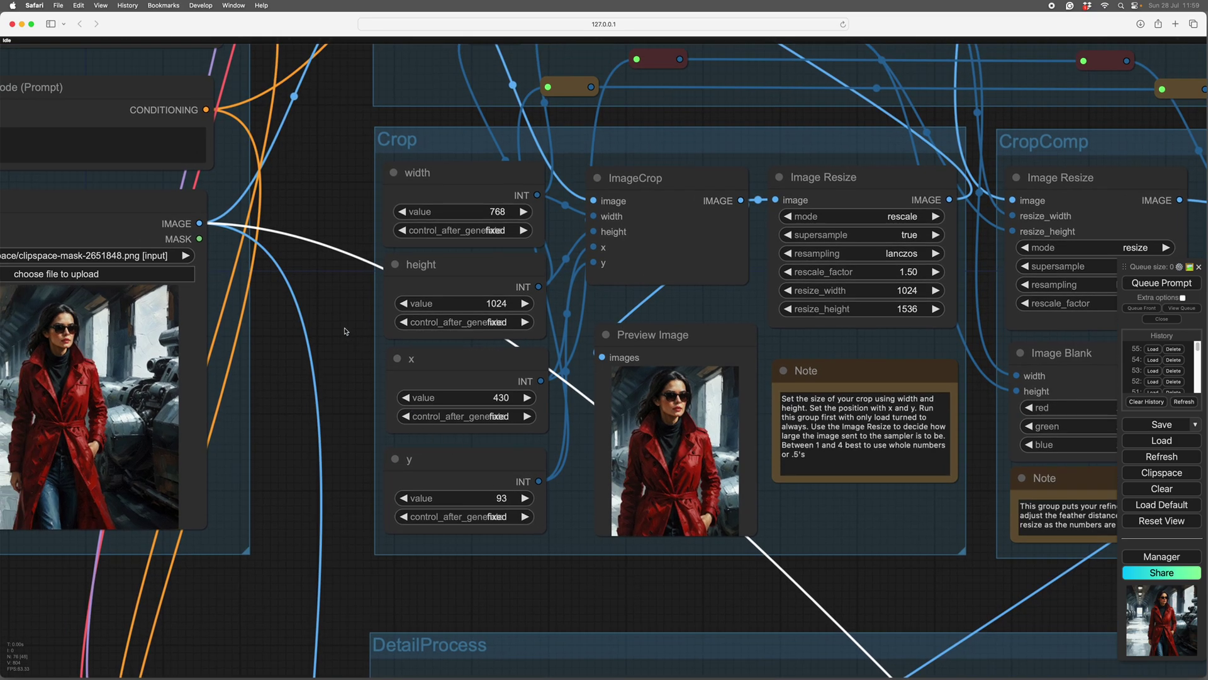
drag(345, 331, 337, 358)
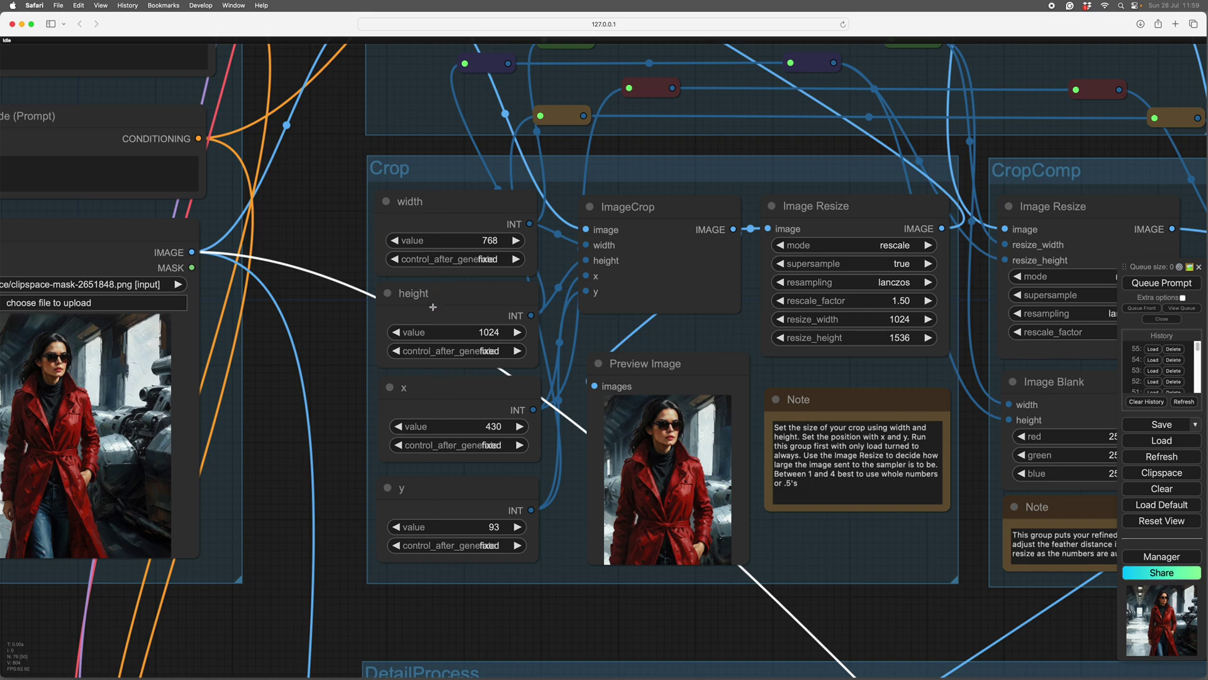
drag(615, 638, 421, 633)
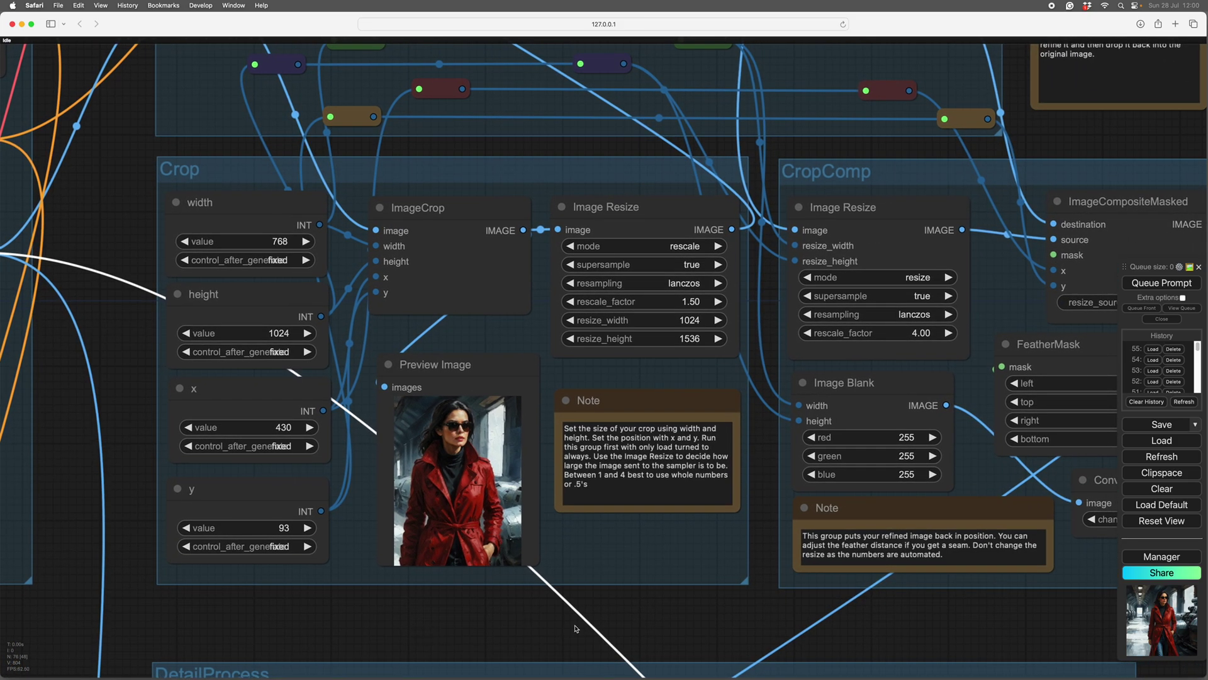
drag(677, 629, 688, 624)
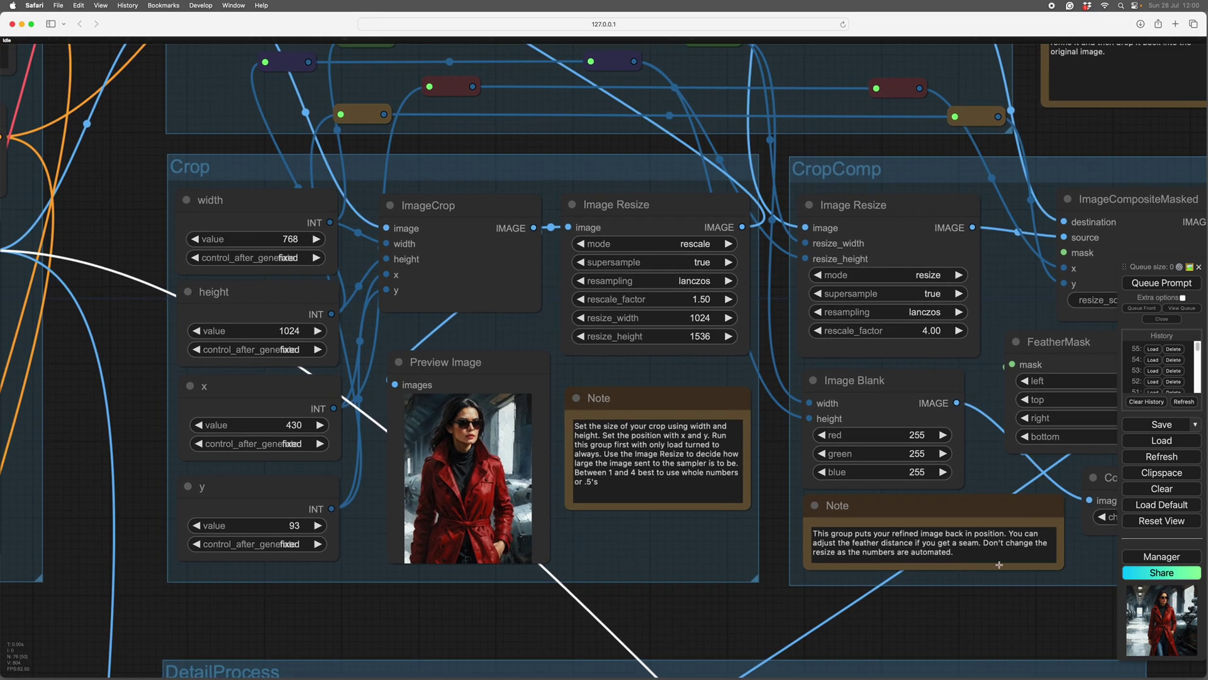
drag(973, 616, 834, 589)
drag(925, 595, 830, 598)
Step: Review how the CropReroute group connects the Crop nodes to the CropComp group
scroll(829, 597, down, 5)
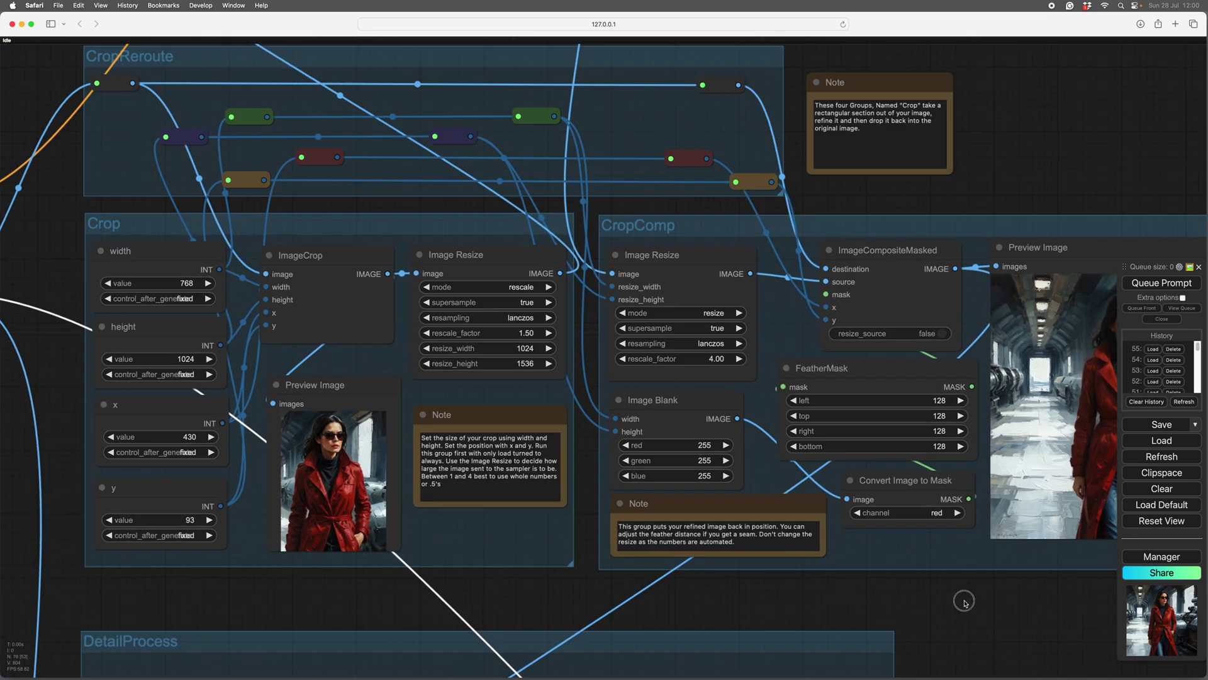
scroll(892, 606, up, 3)
scroll(892, 605, down, 1)
scroll(894, 605, up, 2)
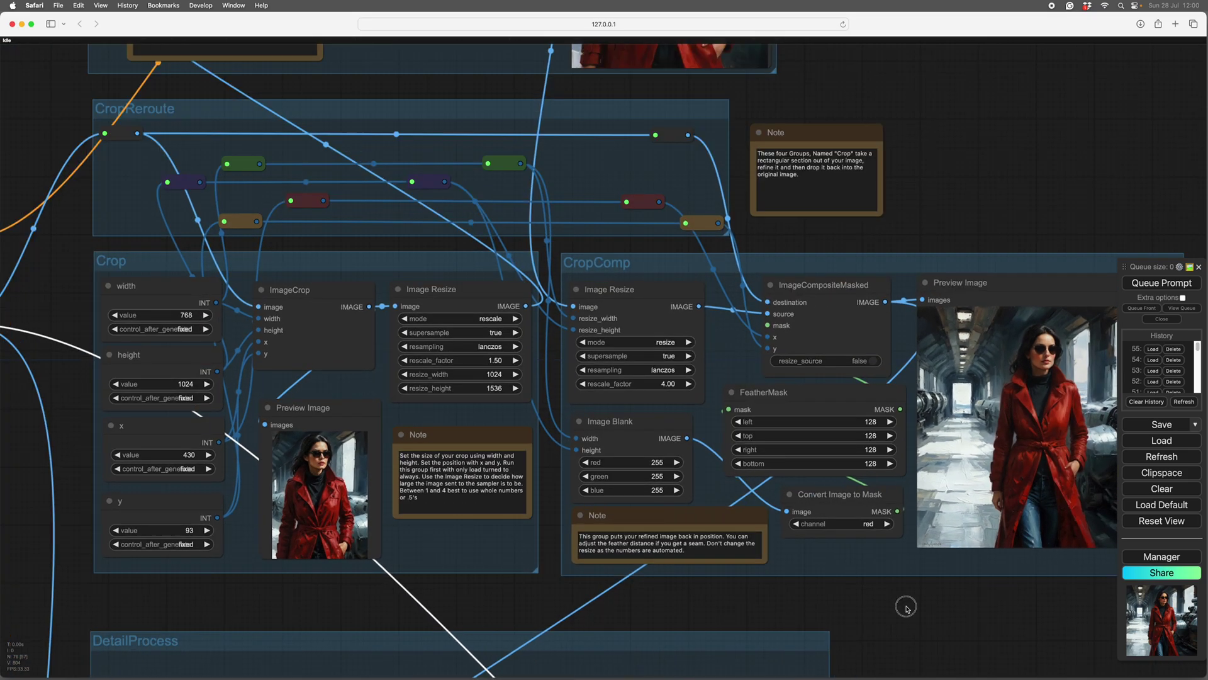
scroll(902, 104, down, 1)
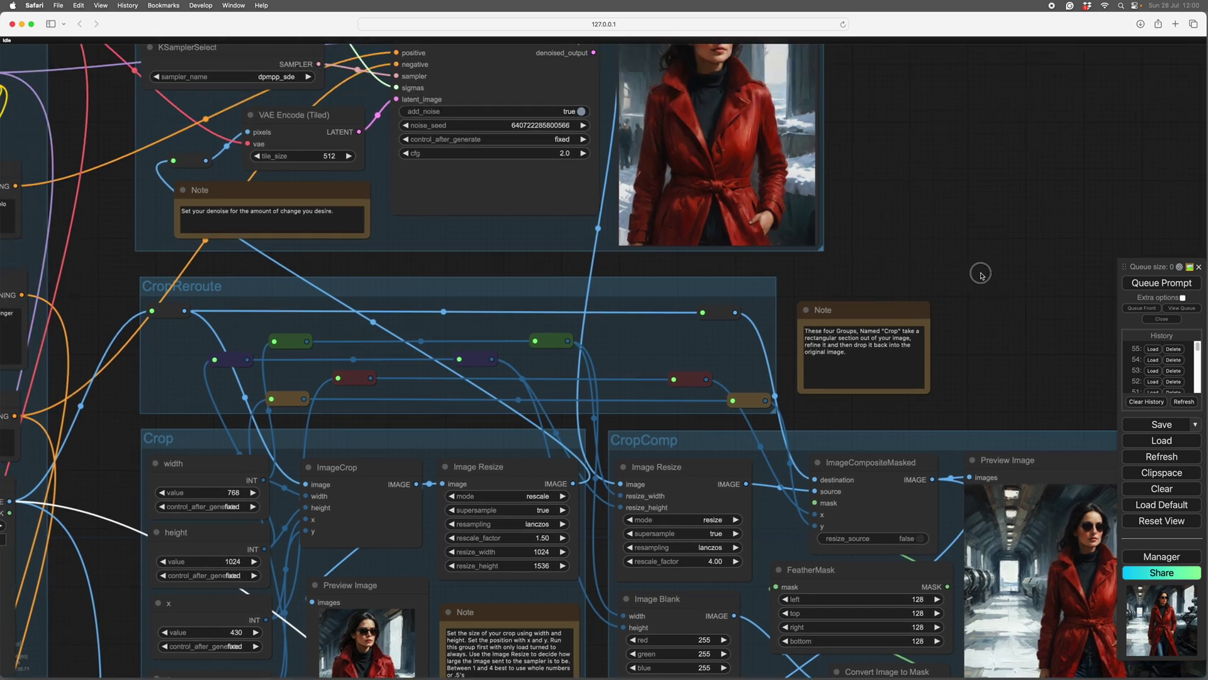
scroll(959, 142, up, 1)
scroll(960, 142, down, 5)
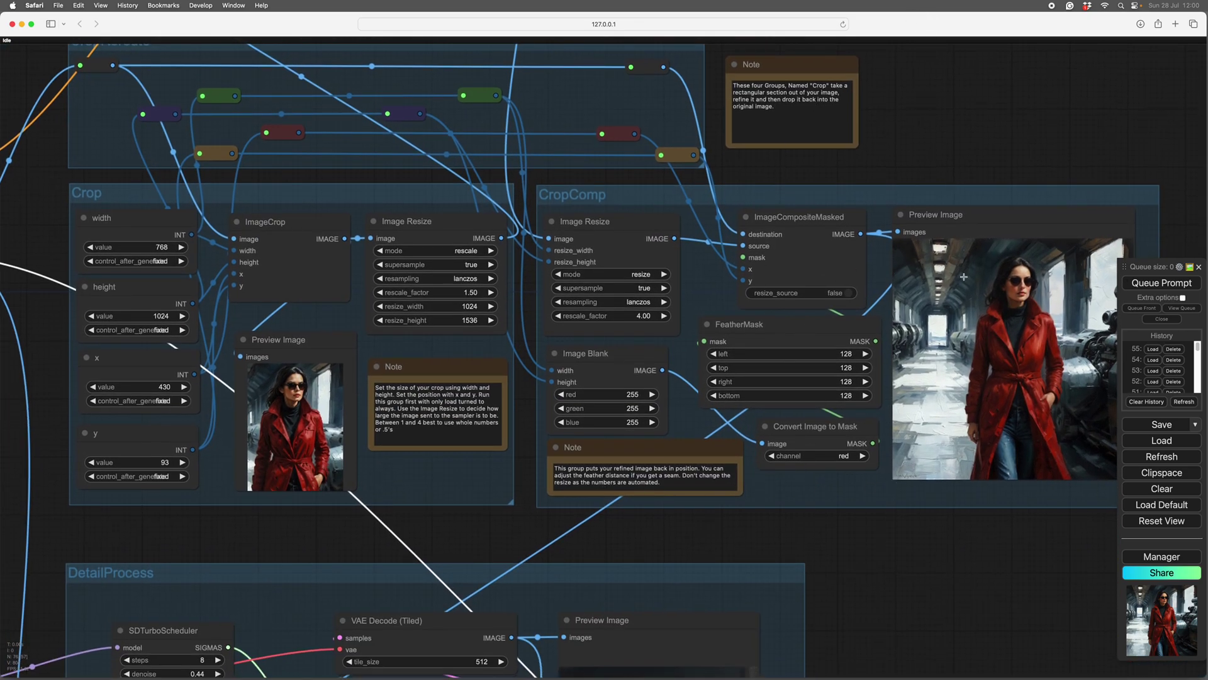
scroll(936, 551, right, 5)
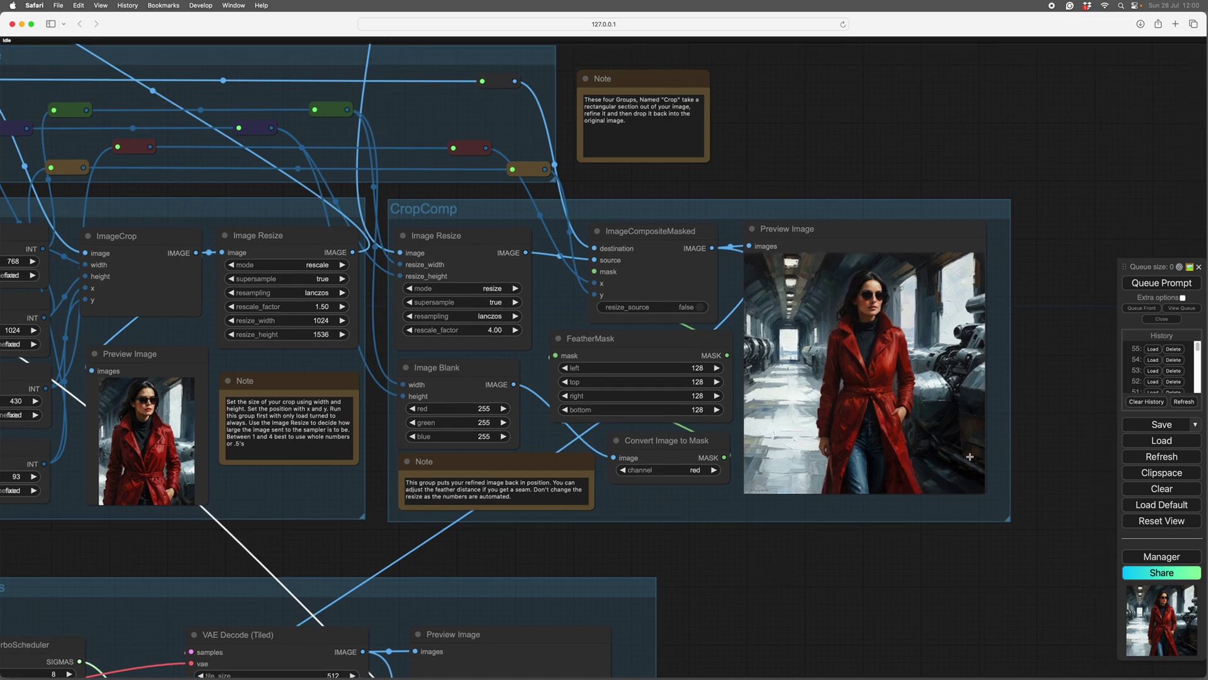
Step: Inspect the CropComp group's composited preview image, FeatherMask settings and note up close
scroll(1055, 405, up, 7)
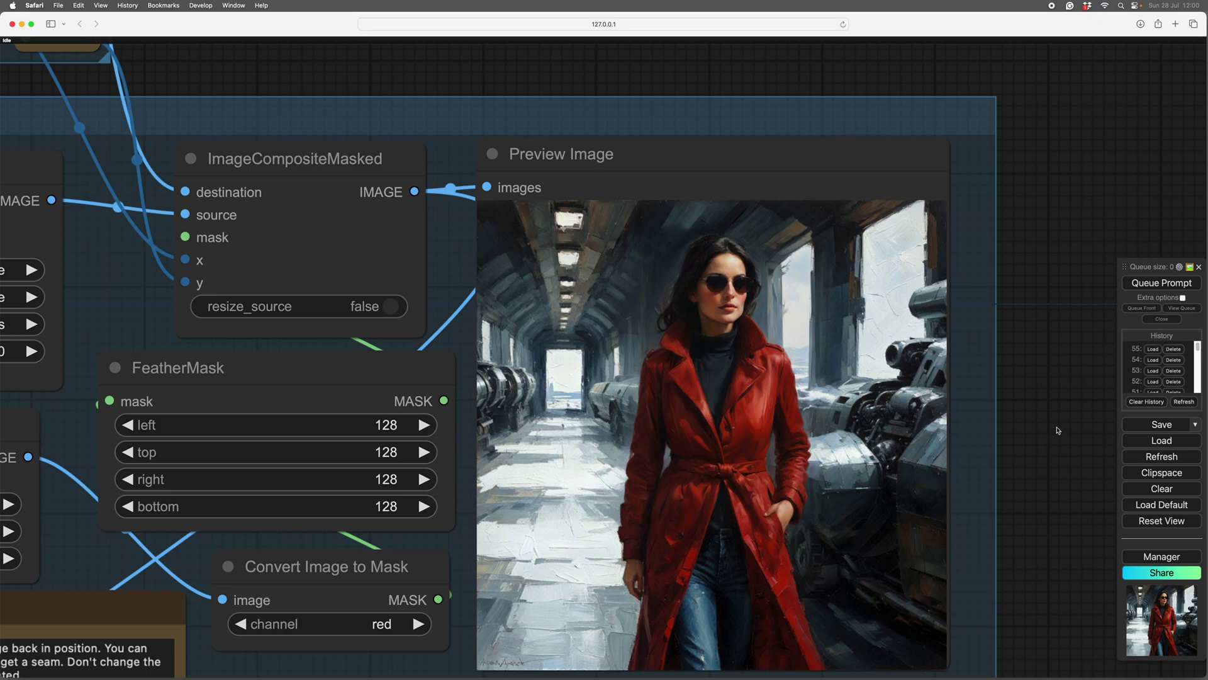
scroll(1043, 435, down, 3)
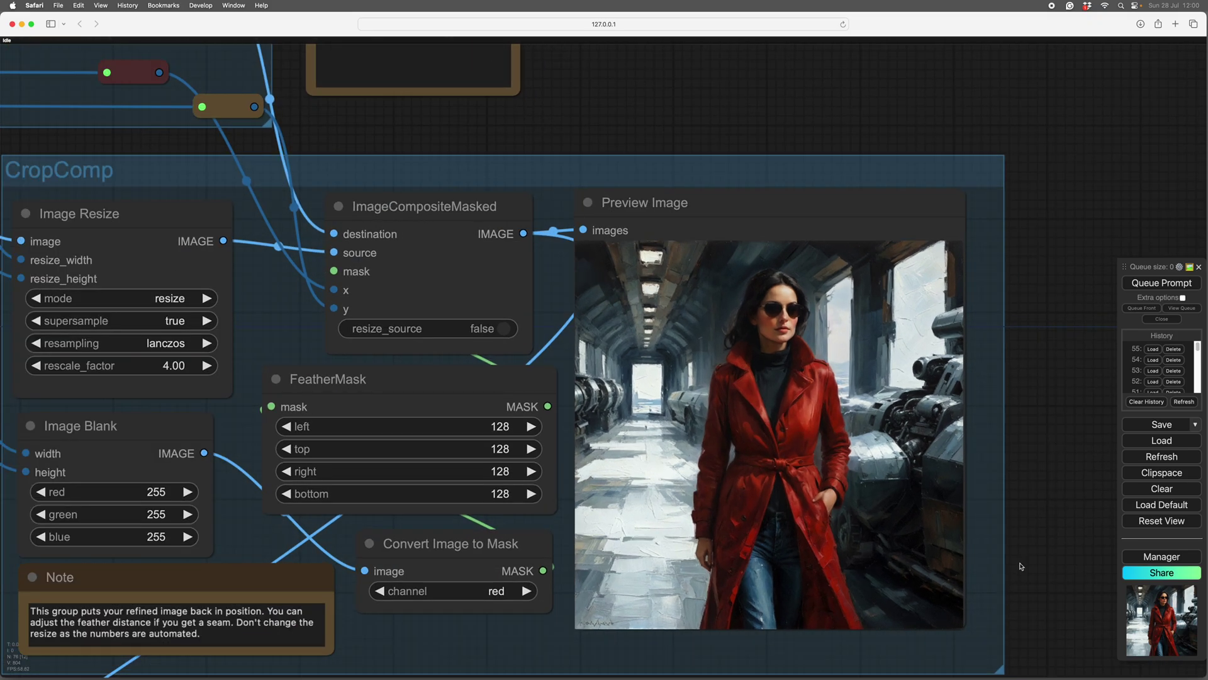
scroll(1054, 545, down, 3)
scroll(829, 612, left, 2)
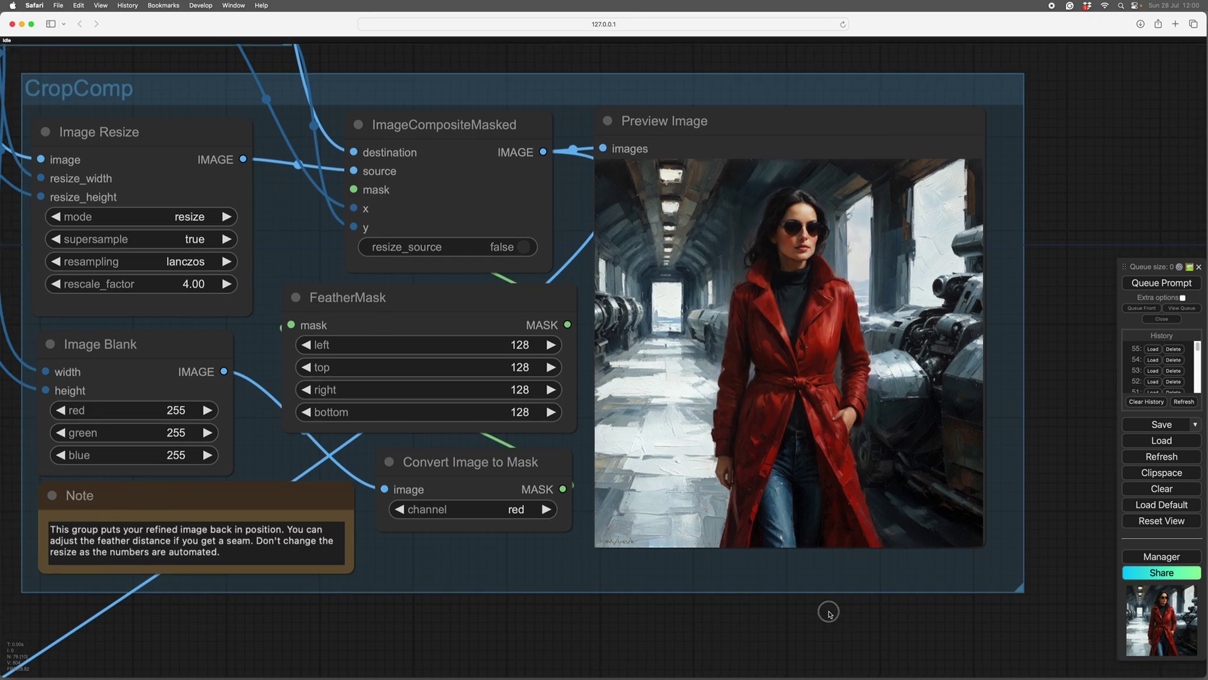
scroll(846, 624, left, 2)
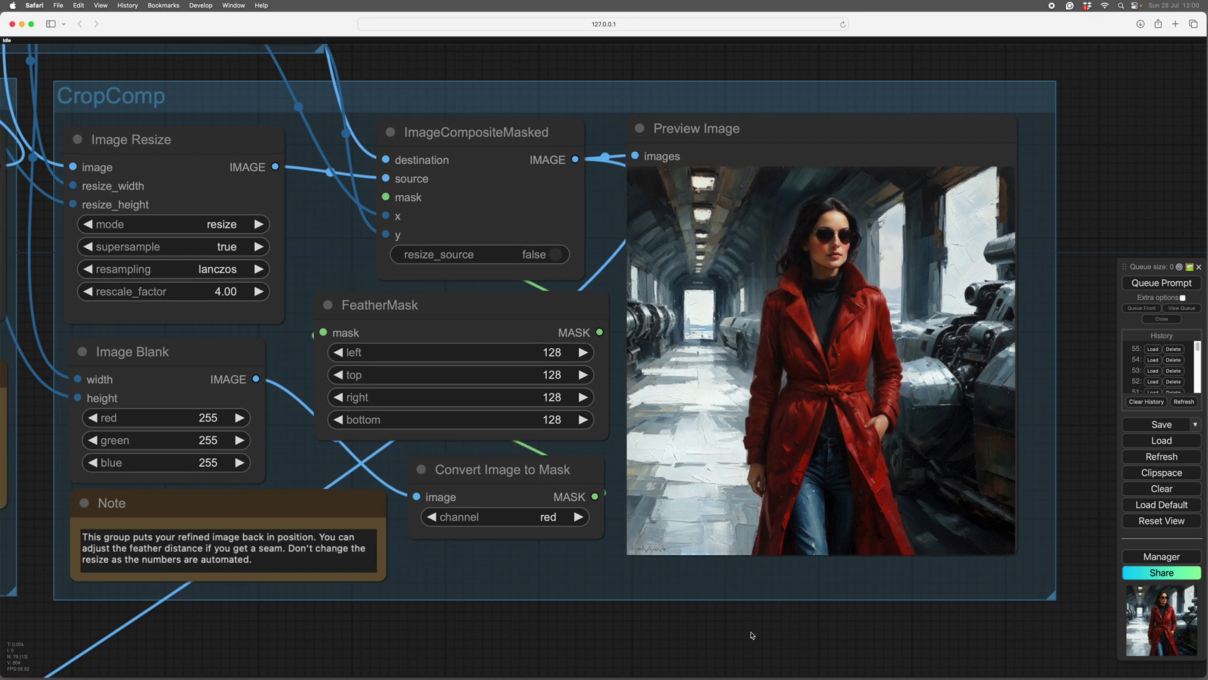
scroll(747, 636, up, 5)
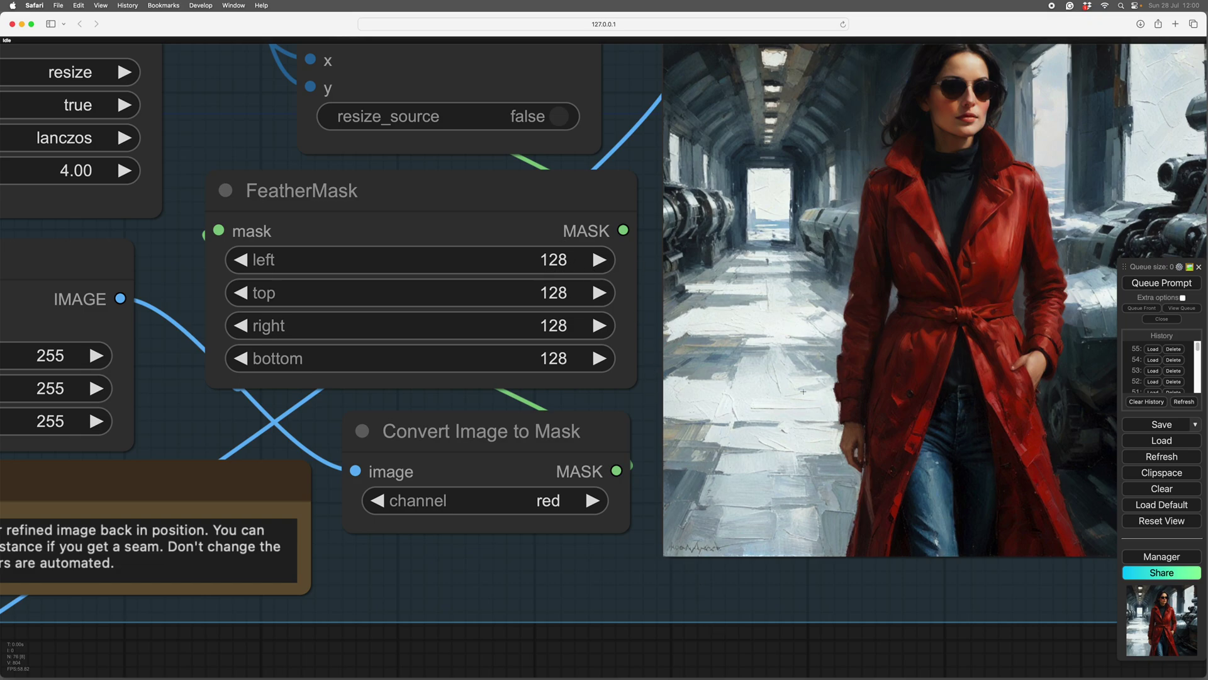
scroll(728, 655, down, 4)
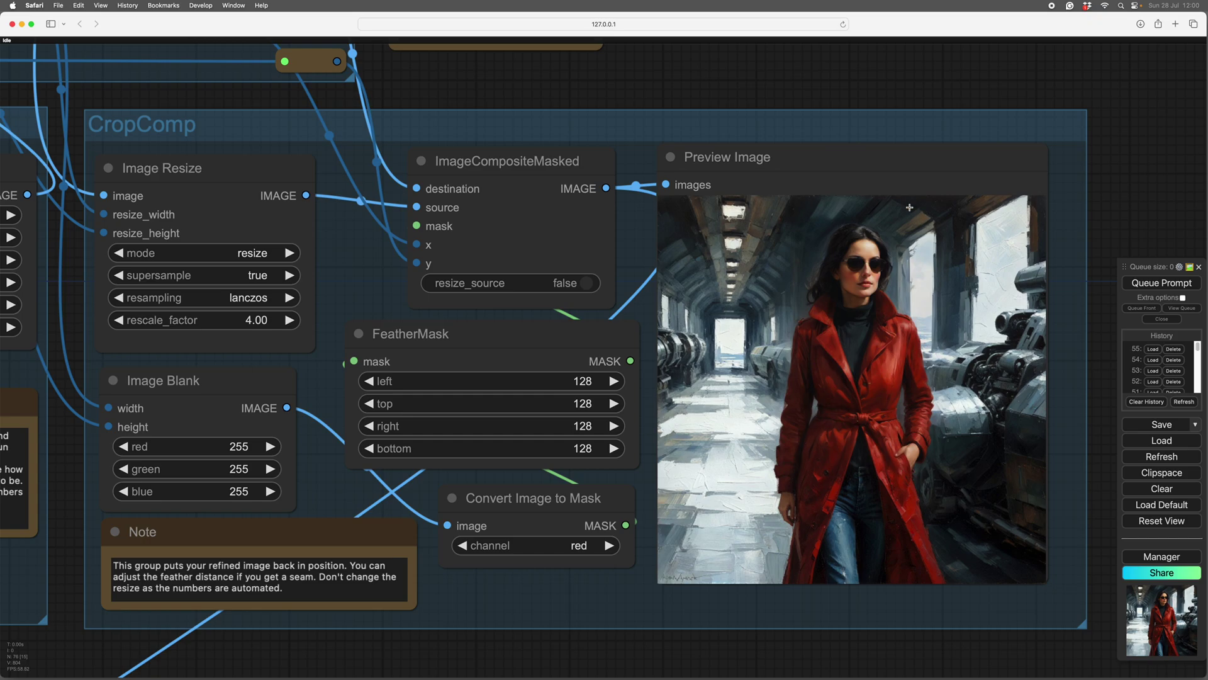
drag(817, 652, 877, 581)
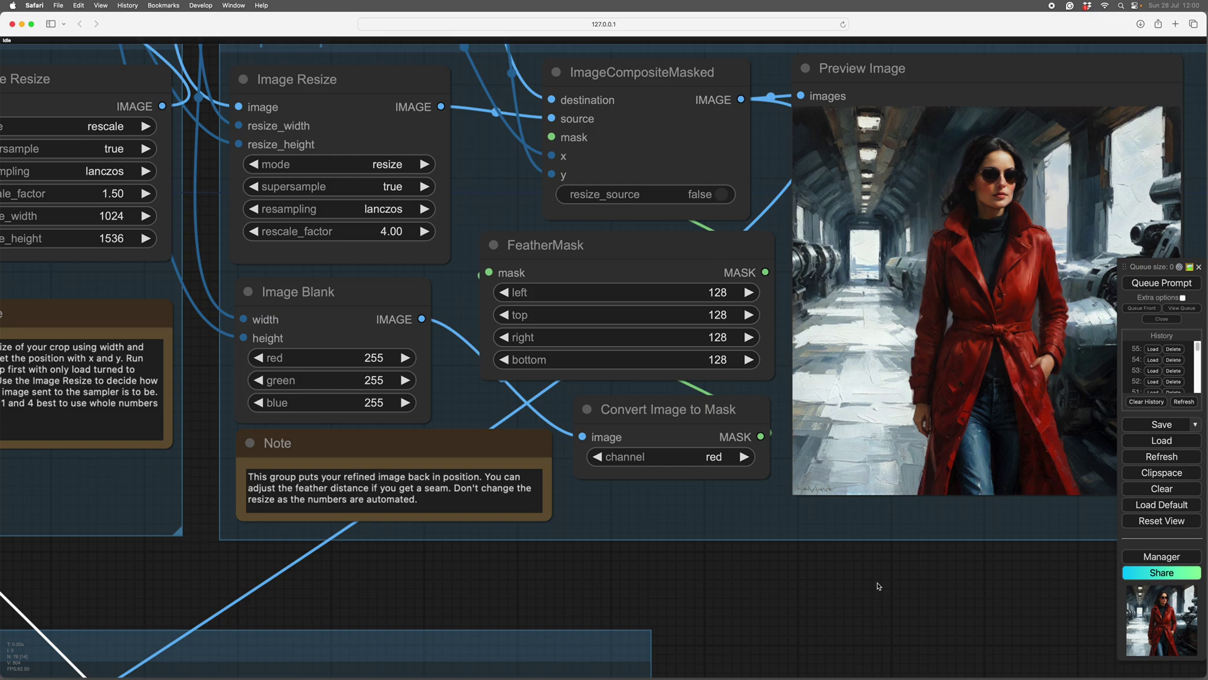
Step: Look over how the Load, CropProcess, CropReroute, Crop and CropComp groups fit together in the workflow
scroll(879, 586, down, 5)
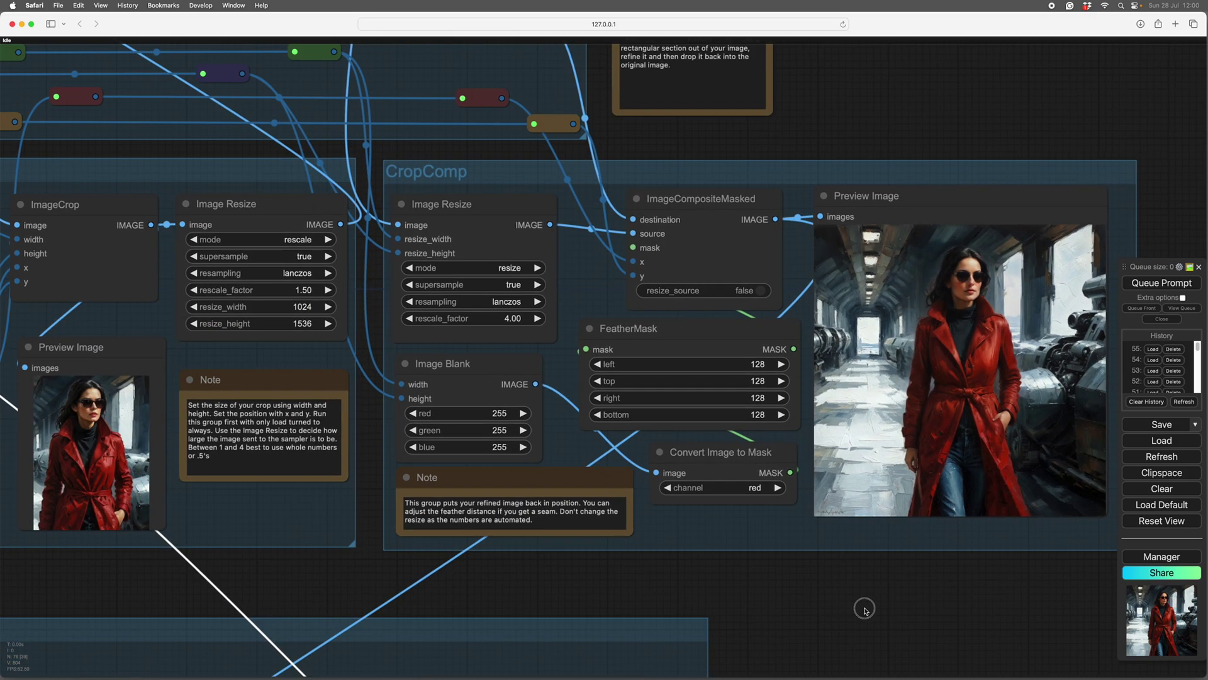
drag(866, 607, 877, 618)
scroll(877, 618, down, 2)
scroll(876, 619, down, 2)
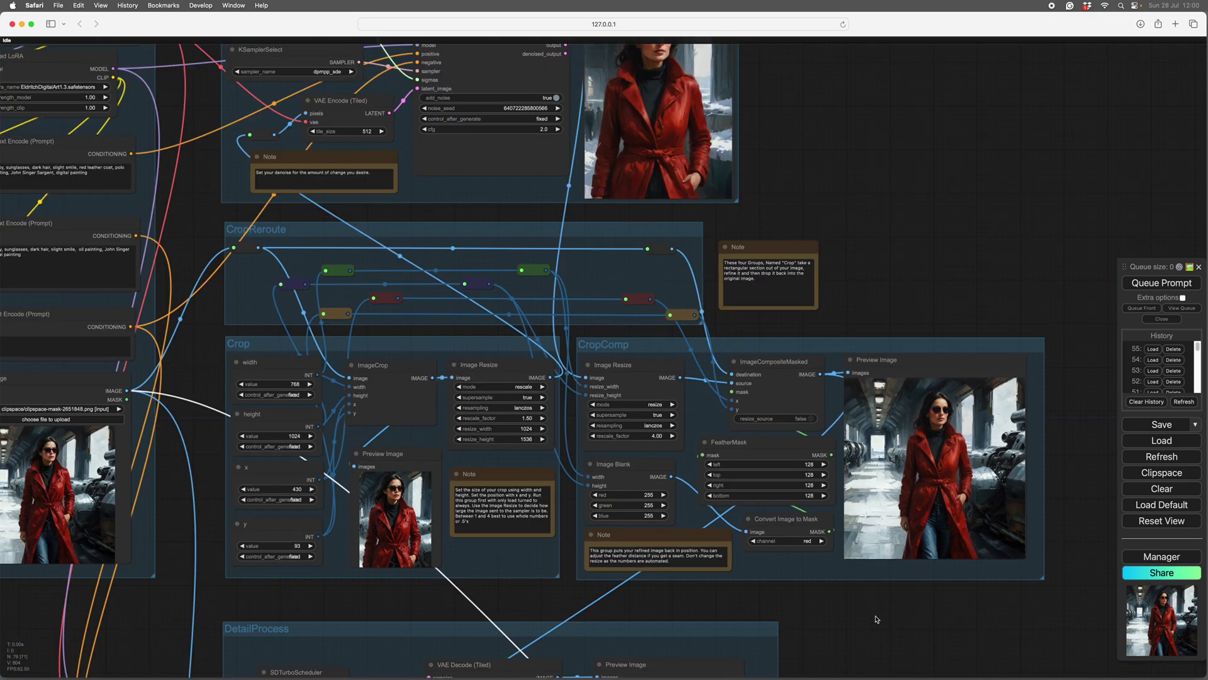
scroll(879, 628, down, 2)
drag(873, 626, 847, 591)
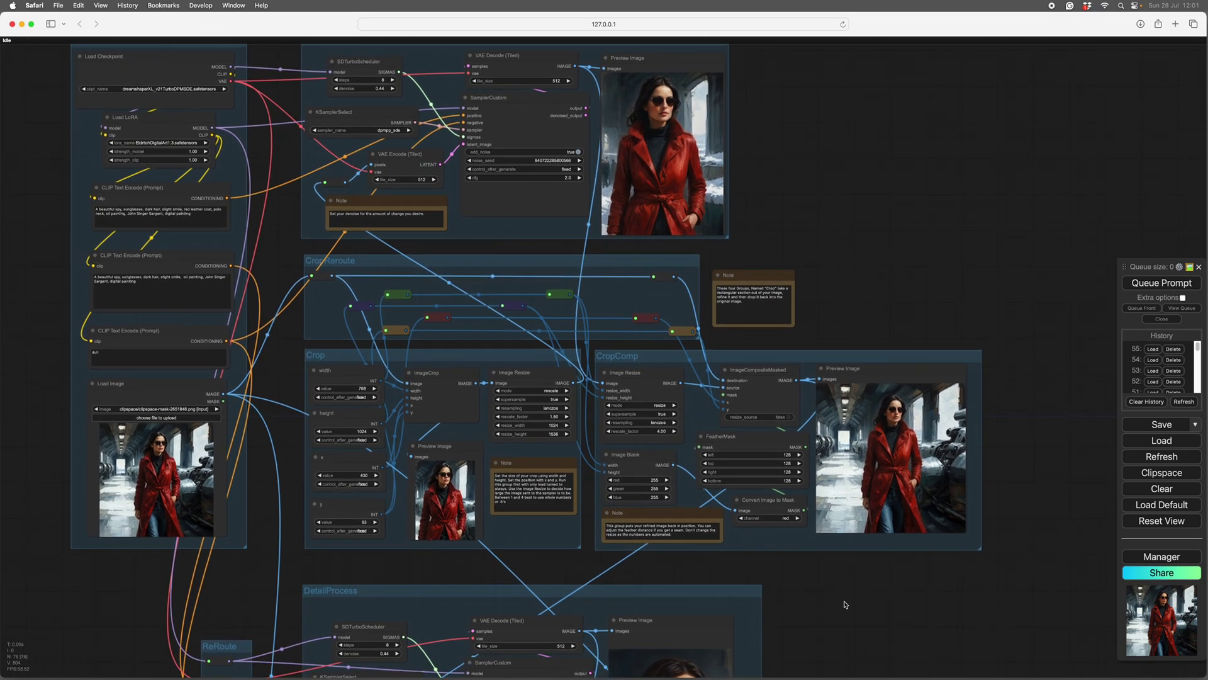
scroll(843, 604, down, 2)
drag(852, 614, 665, 637)
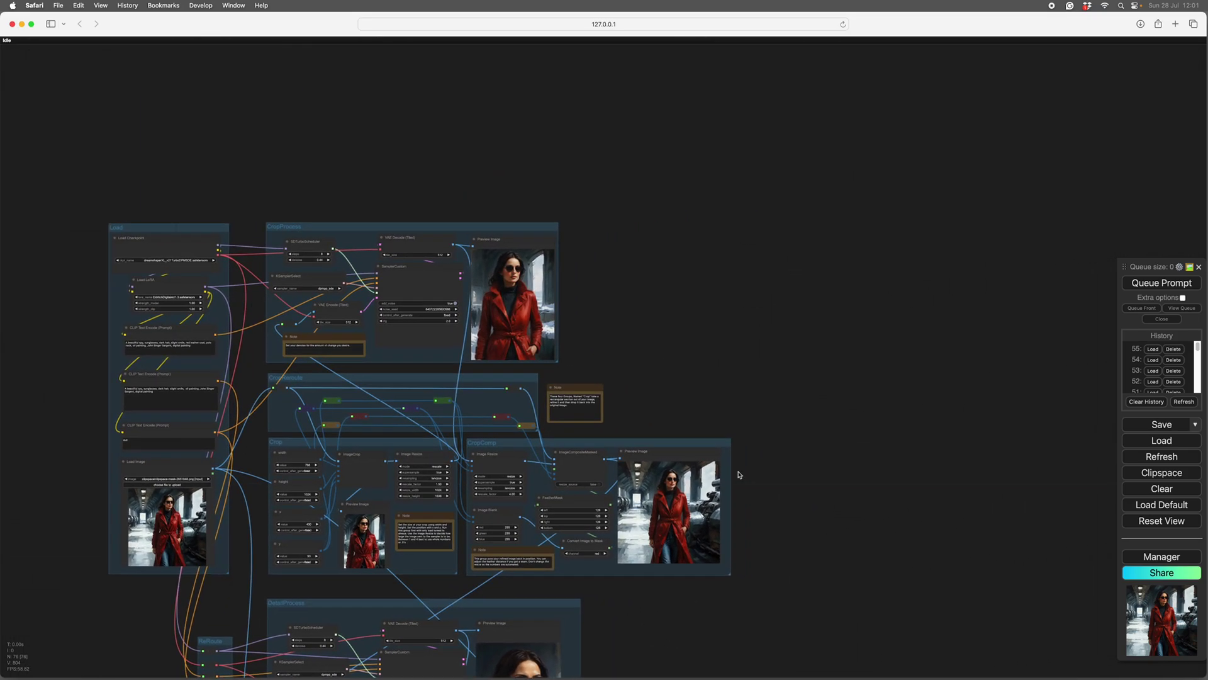
drag(904, 423, 846, 459)
scroll(893, 472, down, 3)
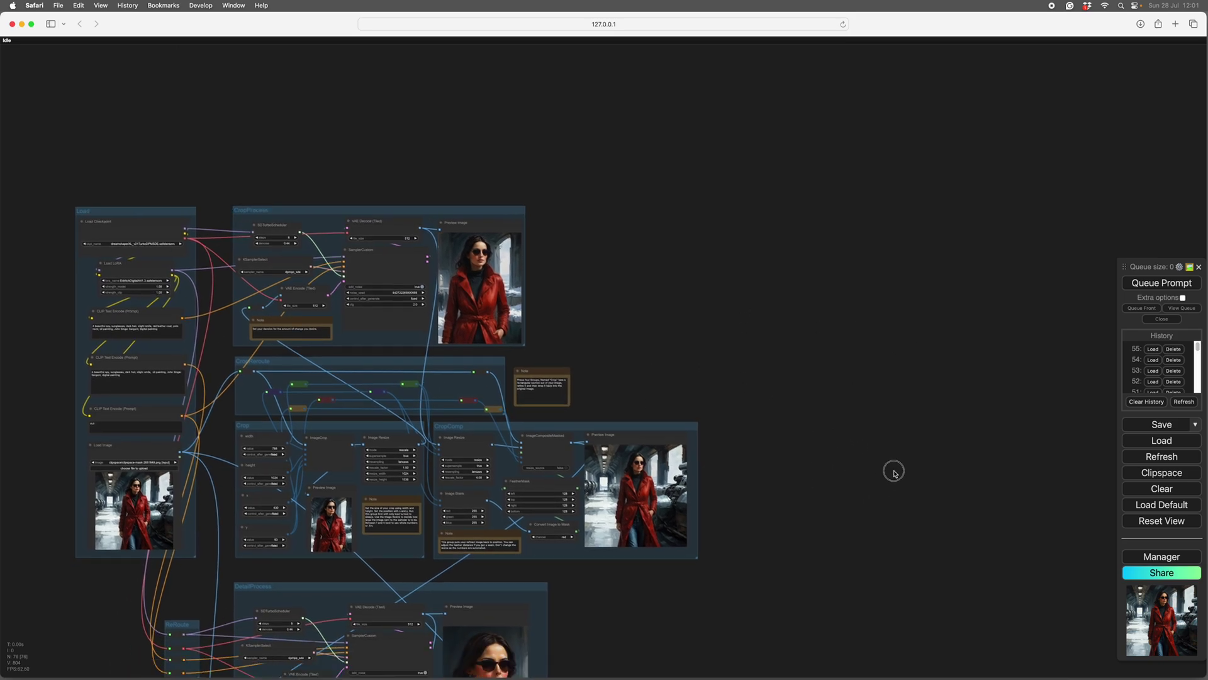
scroll(895, 483, up, 3)
scroll(896, 485, up, 4)
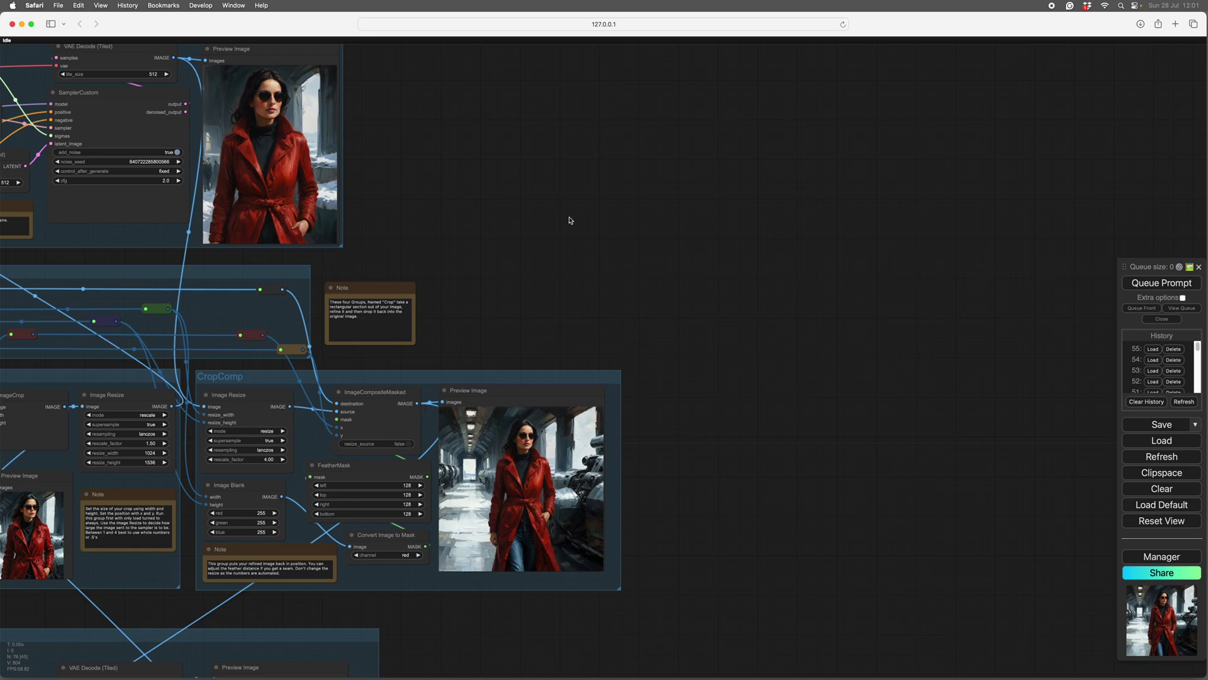
drag(809, 353, 1067, 385)
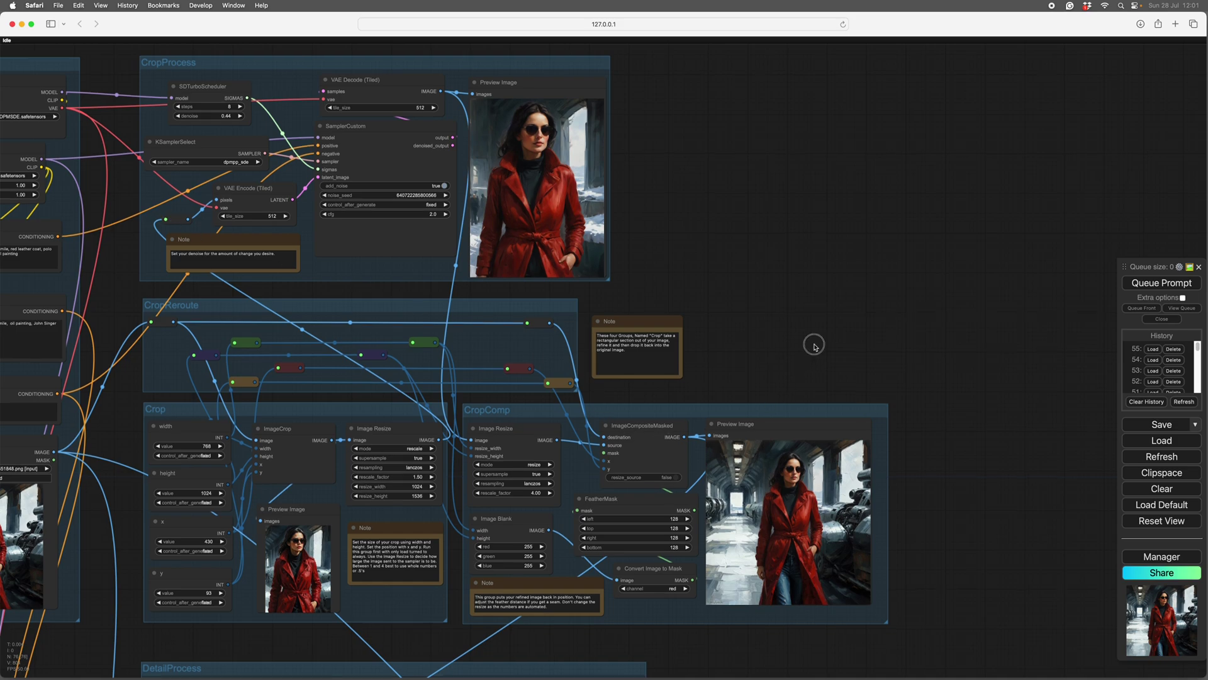
drag(814, 342, 841, 331)
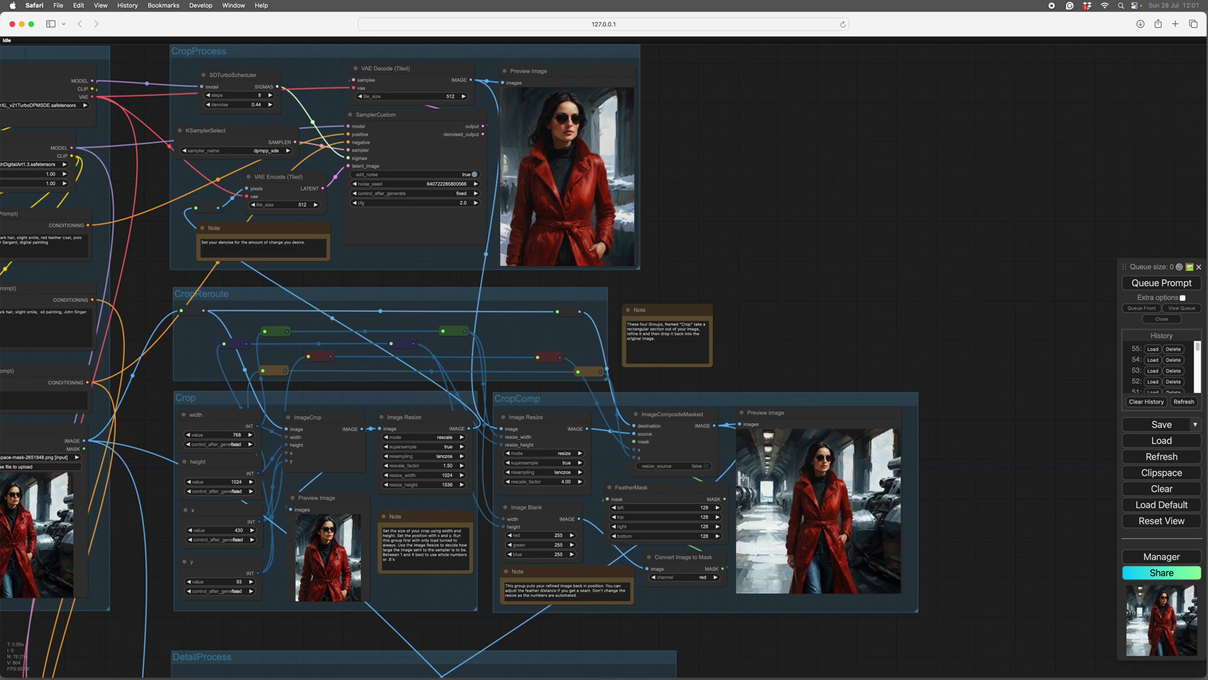
Step: Look over the CropProcess, CropReroute, Crop and CropComp groups and the composited preview within the whole workflow
drag(914, 311, 914, 314)
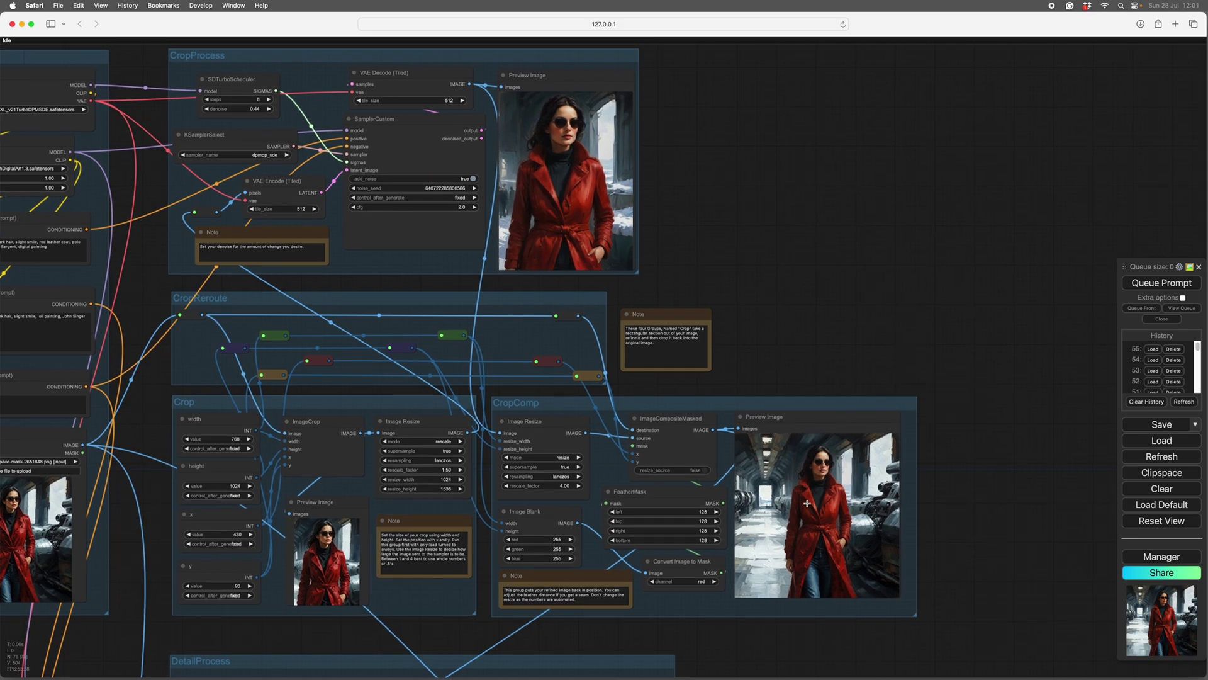
scroll(908, 553, right, 3)
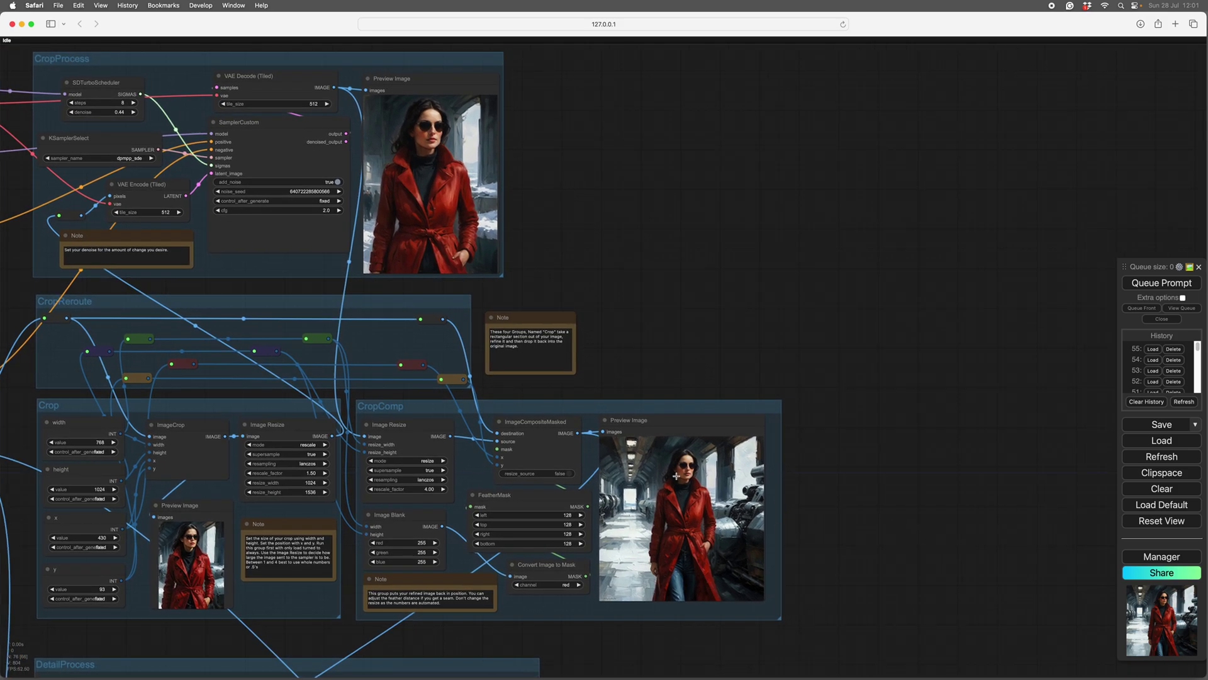
scroll(890, 506, down, 1)
scroll(890, 506, down, 3)
scroll(917, 493, down, 1)
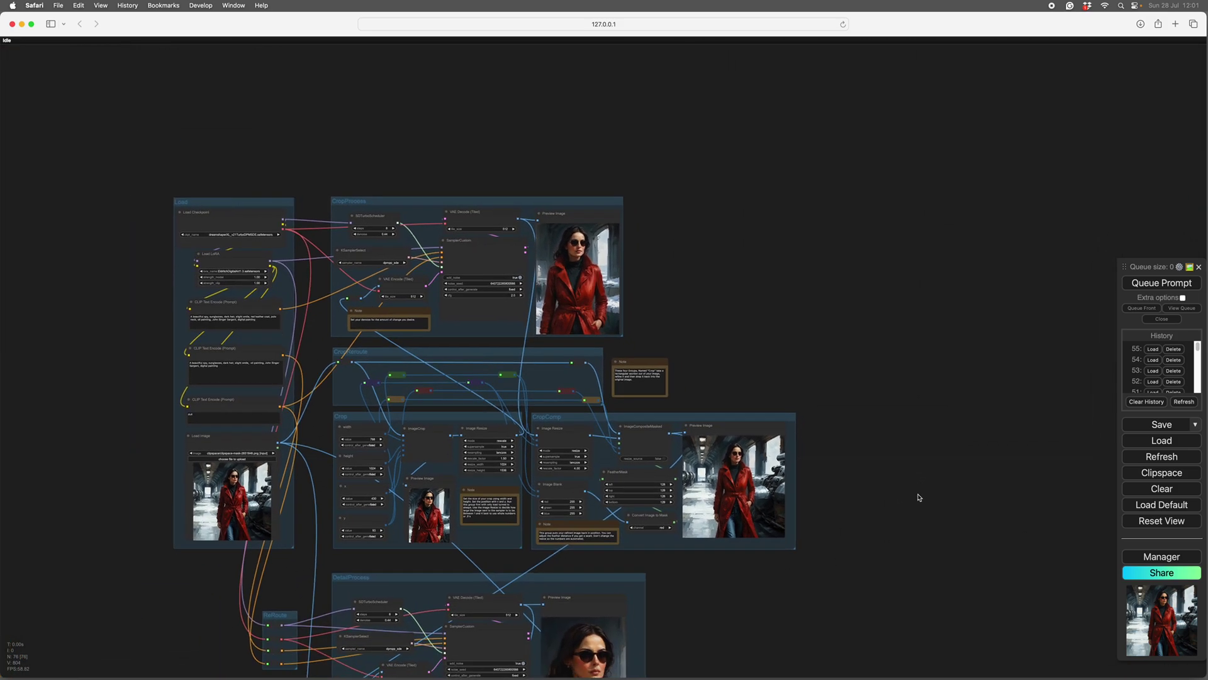
scroll(854, 477, right, 3)
scroll(855, 478, right, 2)
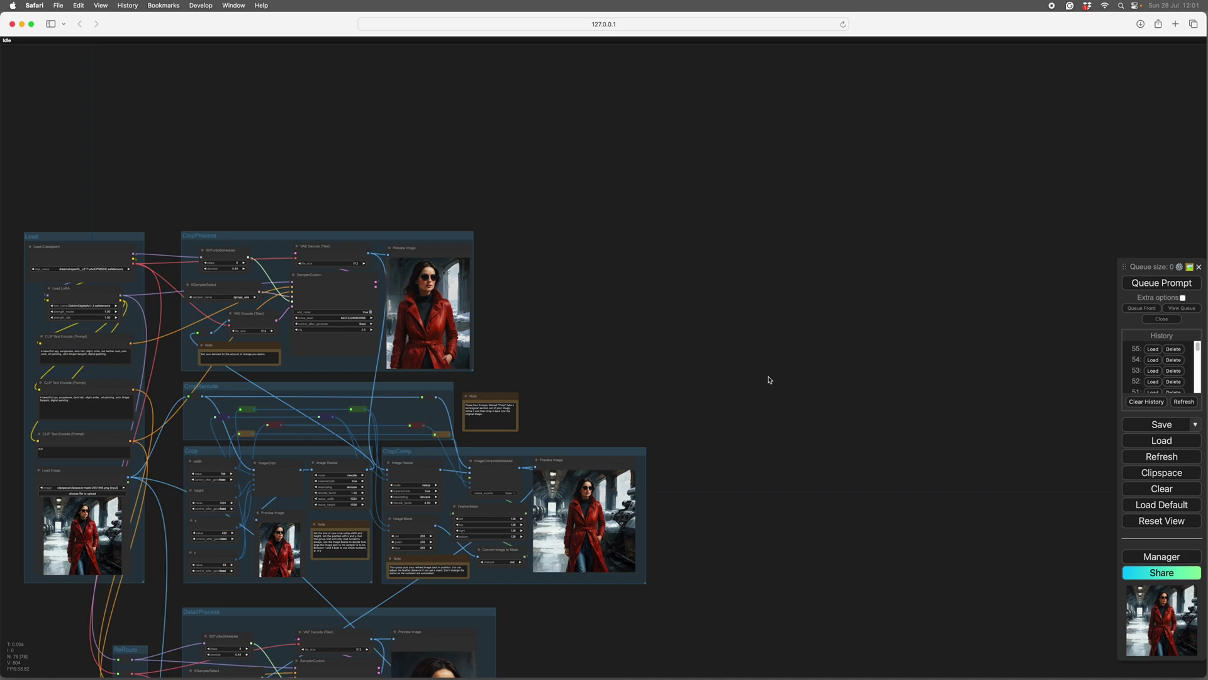
scroll(789, 381, left, 5)
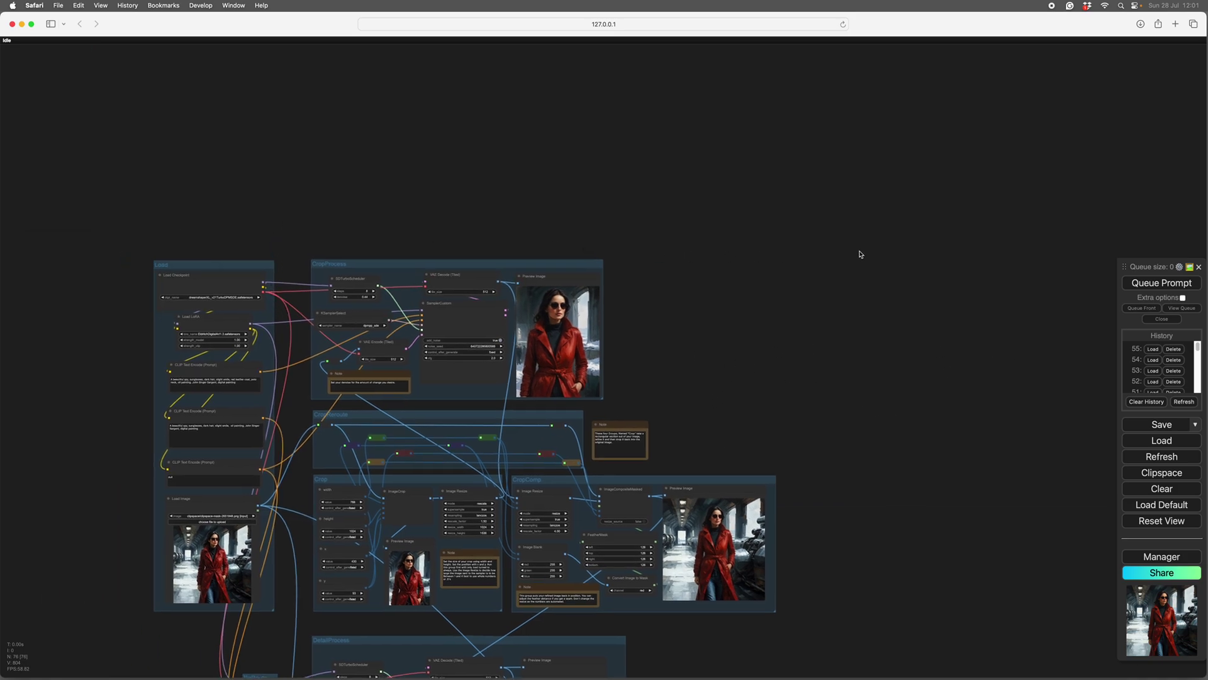
Step: Examine the DetailProcess, DetailReRoute, DetailMask and DetailComp groups, their notes and the ReRoute group feeding them
drag(941, 466, 963, 346)
drag(881, 485, 935, 354)
drag(917, 396, 834, 289)
drag(632, 558, 669, 585)
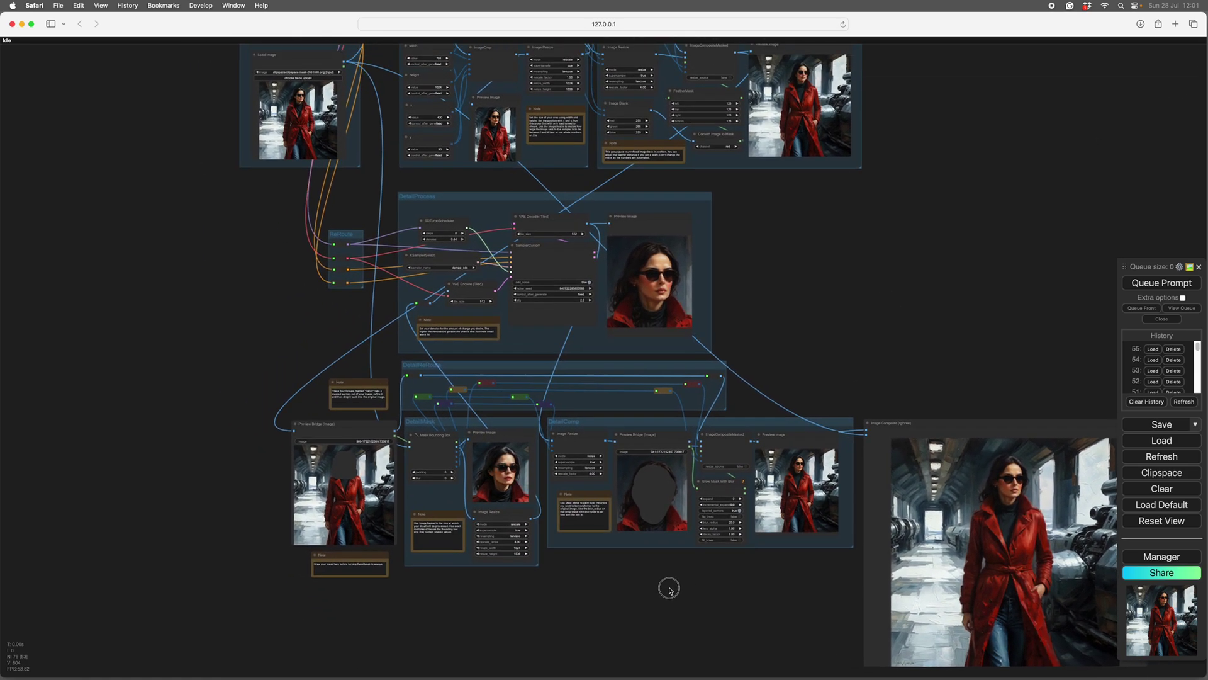
scroll(804, 352, up, 5)
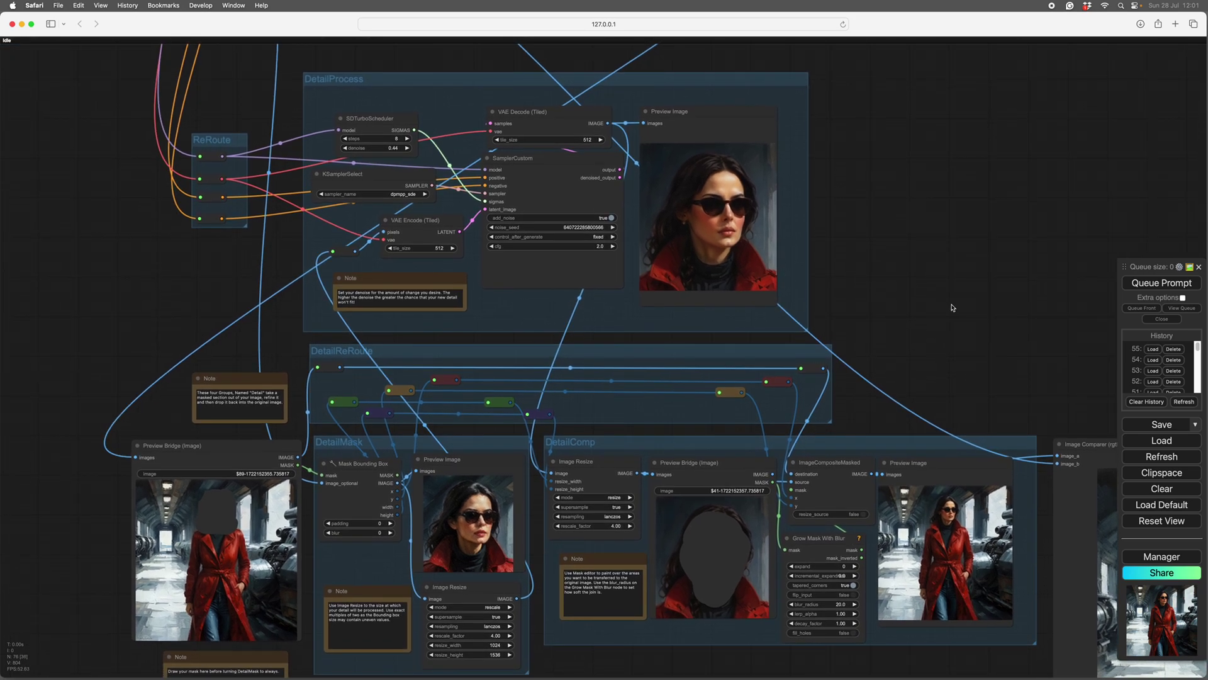
drag(934, 308, 930, 300)
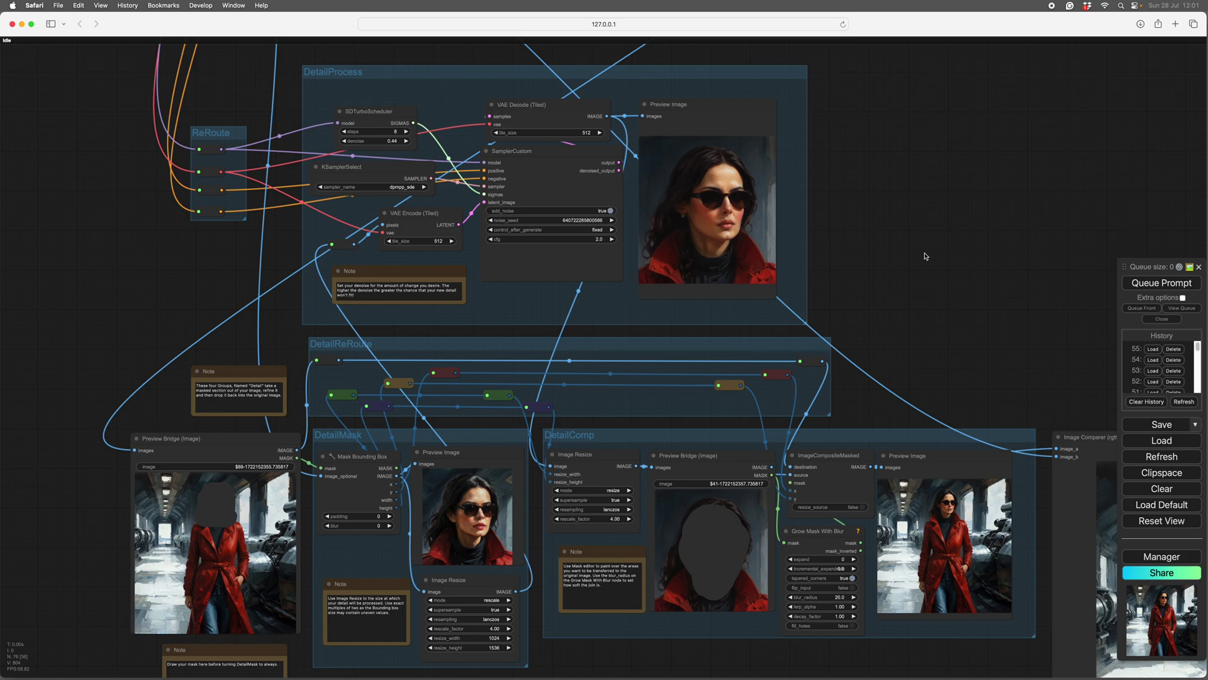
scroll(925, 257, down, 1)
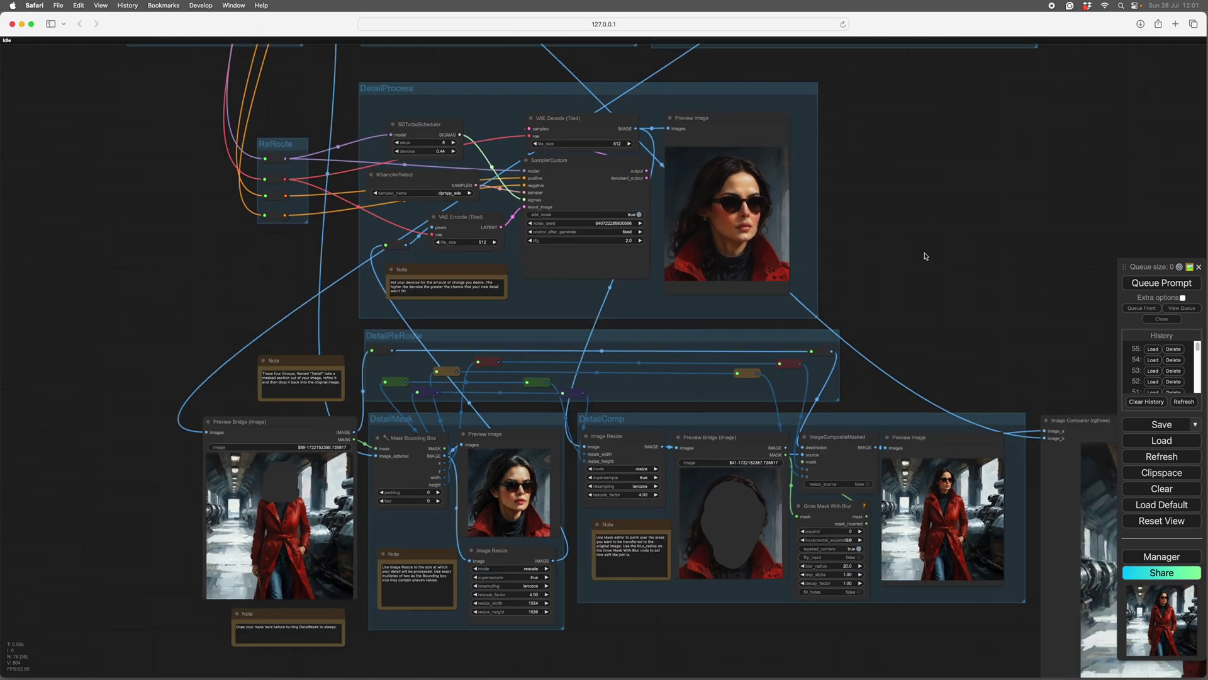
drag(925, 256, 957, 238)
scroll(930, 245, down, 1)
scroll(930, 244, up, 1)
scroll(957, 238, up, 1)
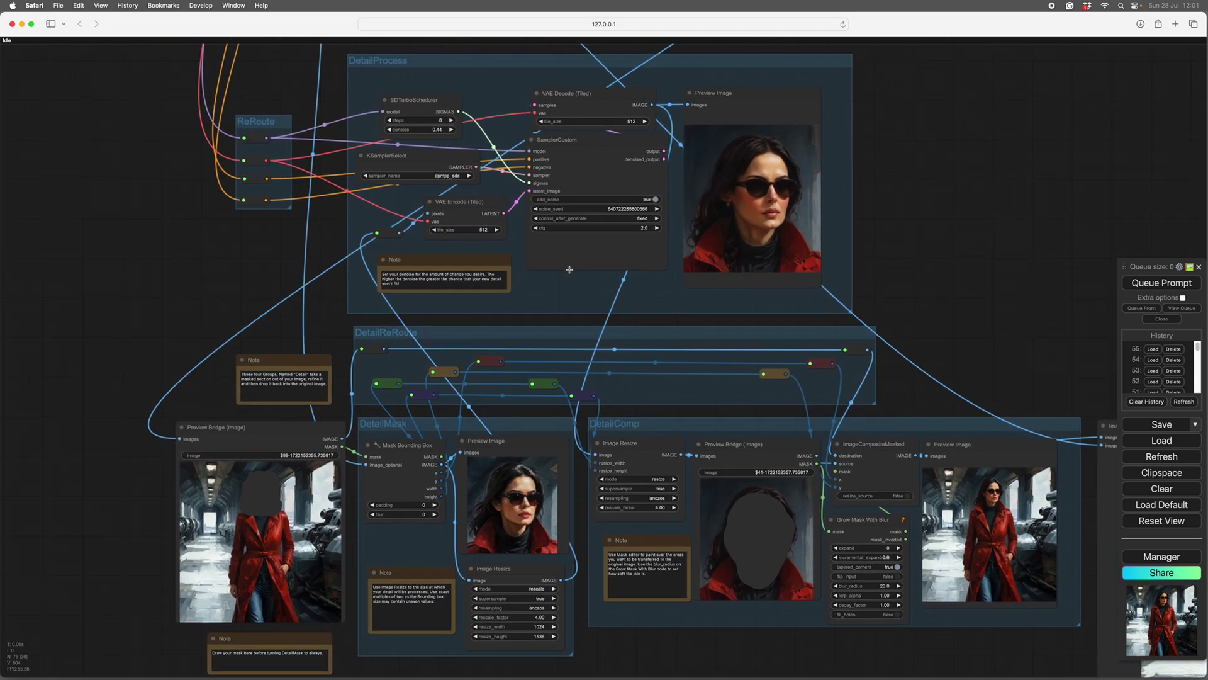
mouse_move(242, 270)
mouse_down()
mouse_move(267, 269)
mouse_move(275, 167)
mouse_move(235, 256)
mouse_up()
Step: Compare the layout of the Detail groups with the Crop groups above them and the image comparer beside them
scroll(234, 259, down, 3)
scroll(866, 217, down, 4)
drag(854, 301, 800, 476)
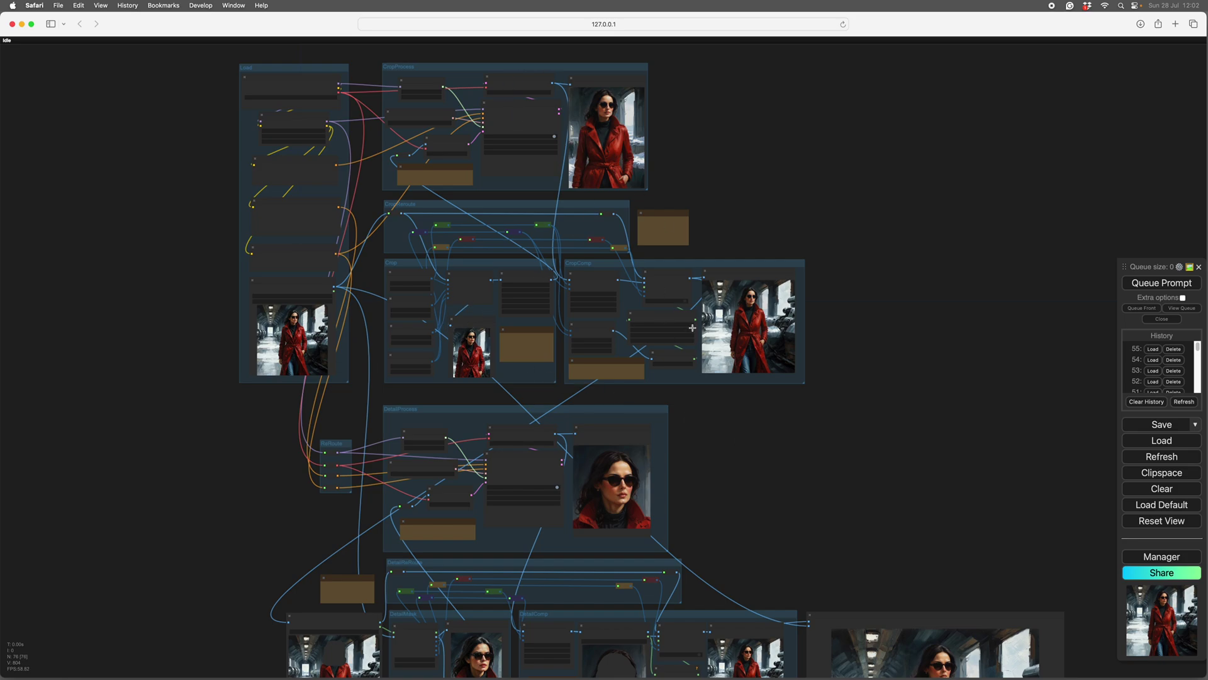
drag(784, 488, 830, 264)
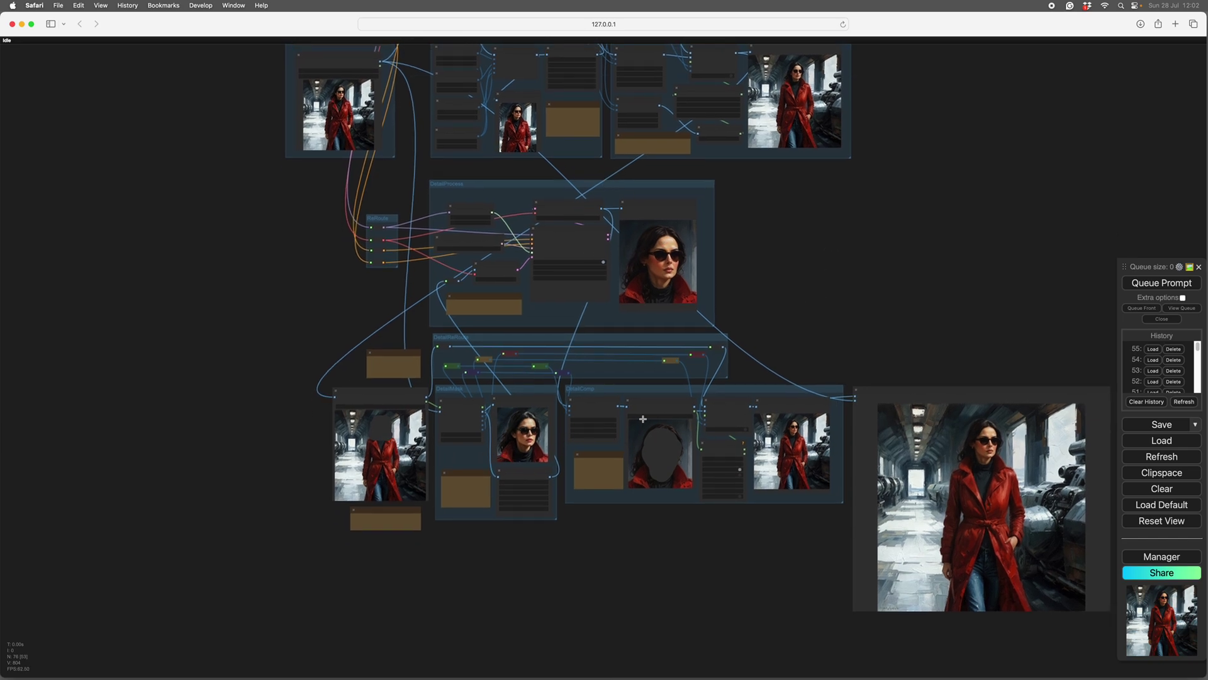
scroll(629, 607, up, 5)
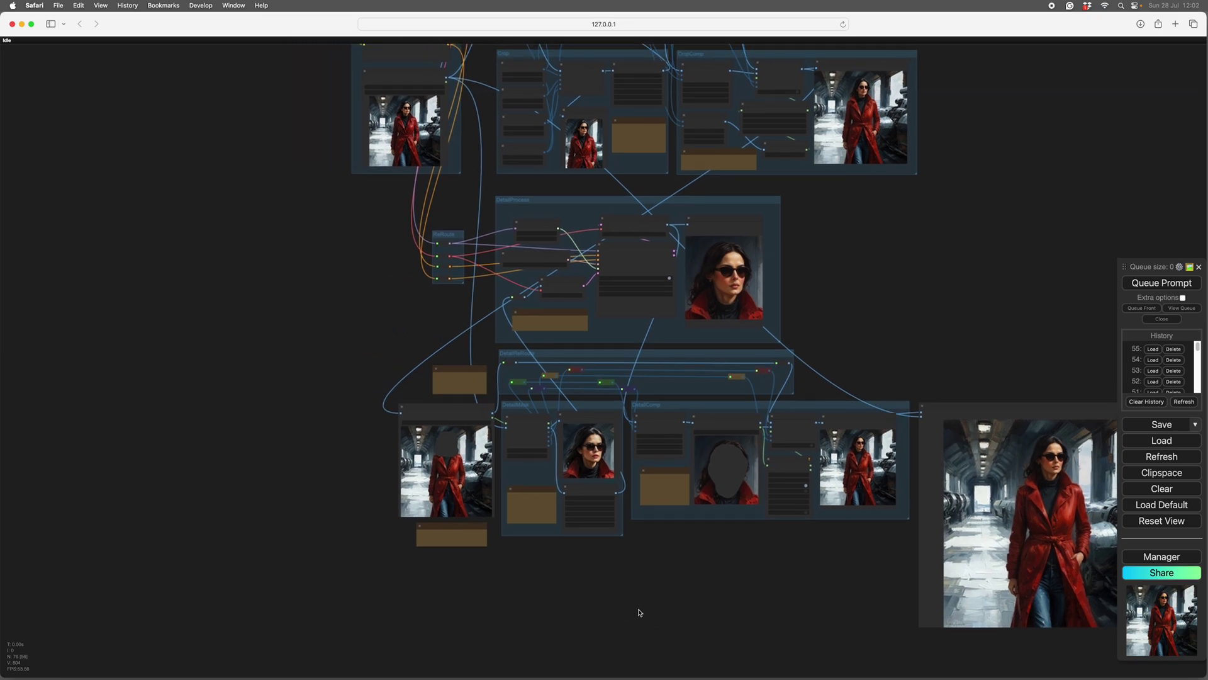
scroll(639, 613, up, 5)
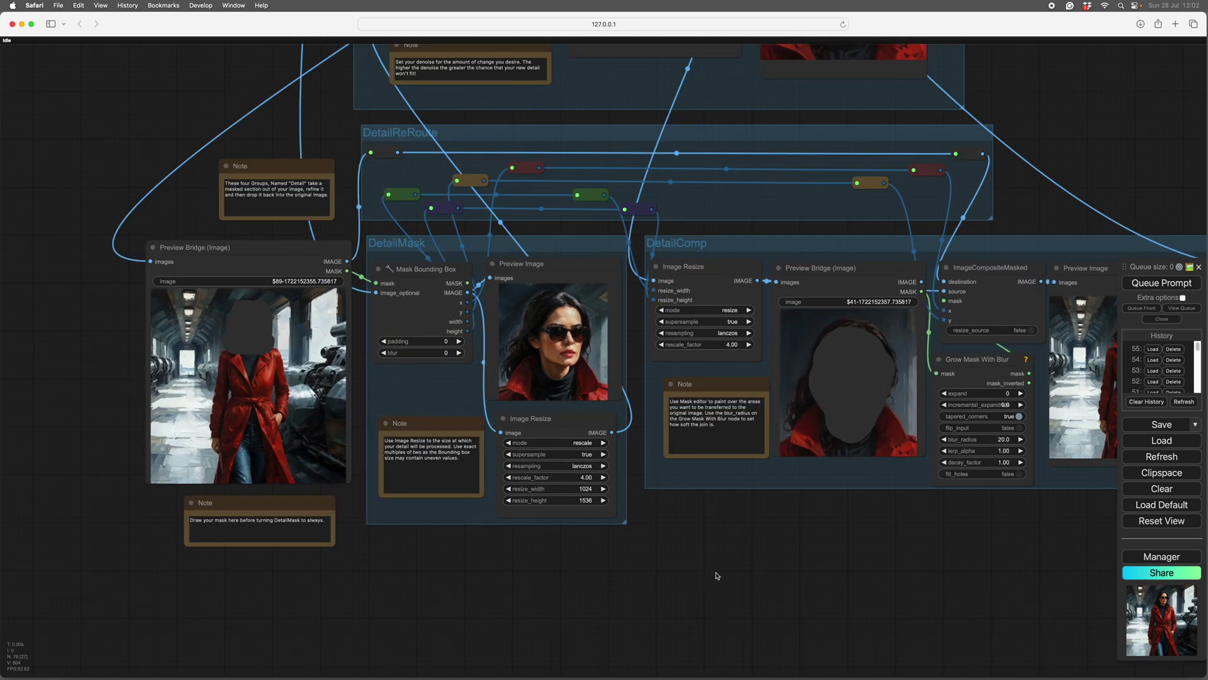
scroll(1019, 352, down, 10)
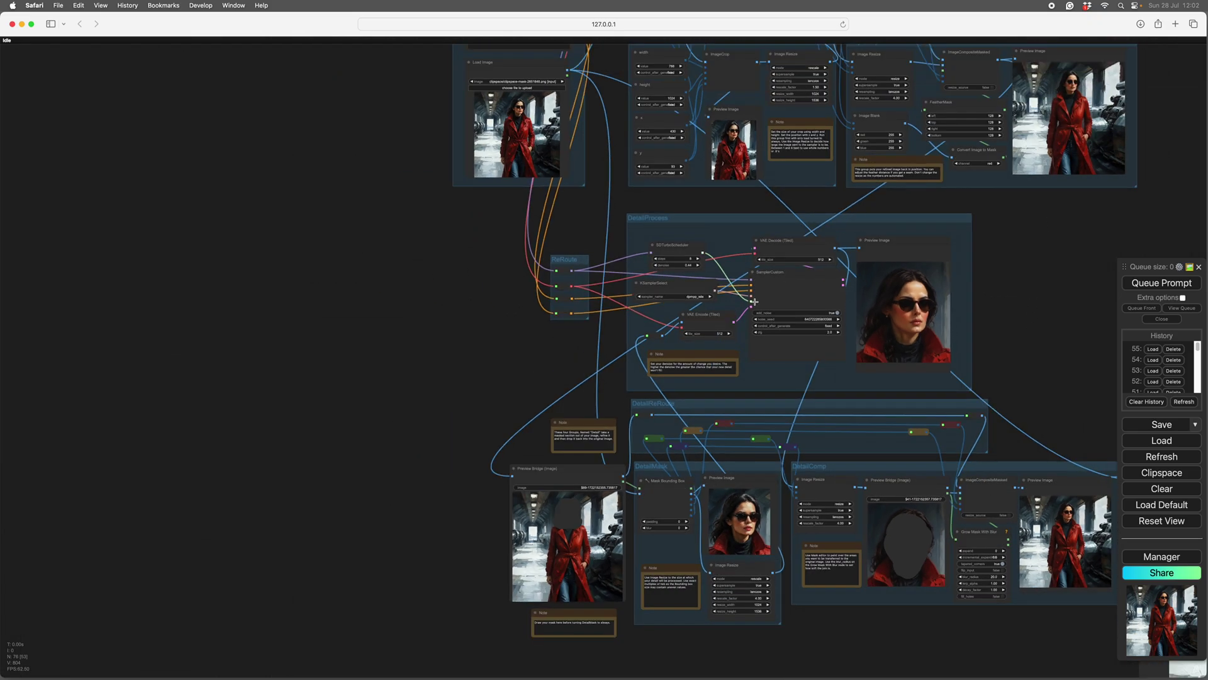
Step: Inspect the masked image in the Preview Bridge node, the mask-drawing note and the DetailMask group's Mask Bounding Box and Image Resize settings
scroll(380, 485, up, 5)
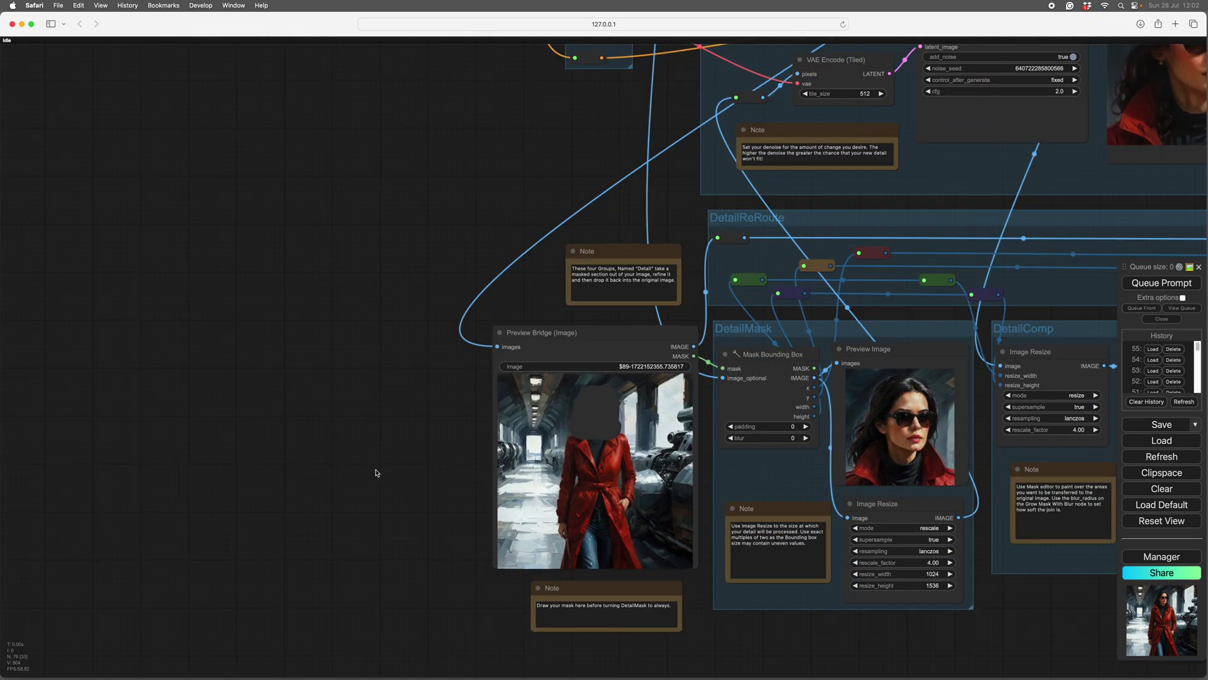
scroll(376, 472, up, 2)
drag(385, 468, 289, 415)
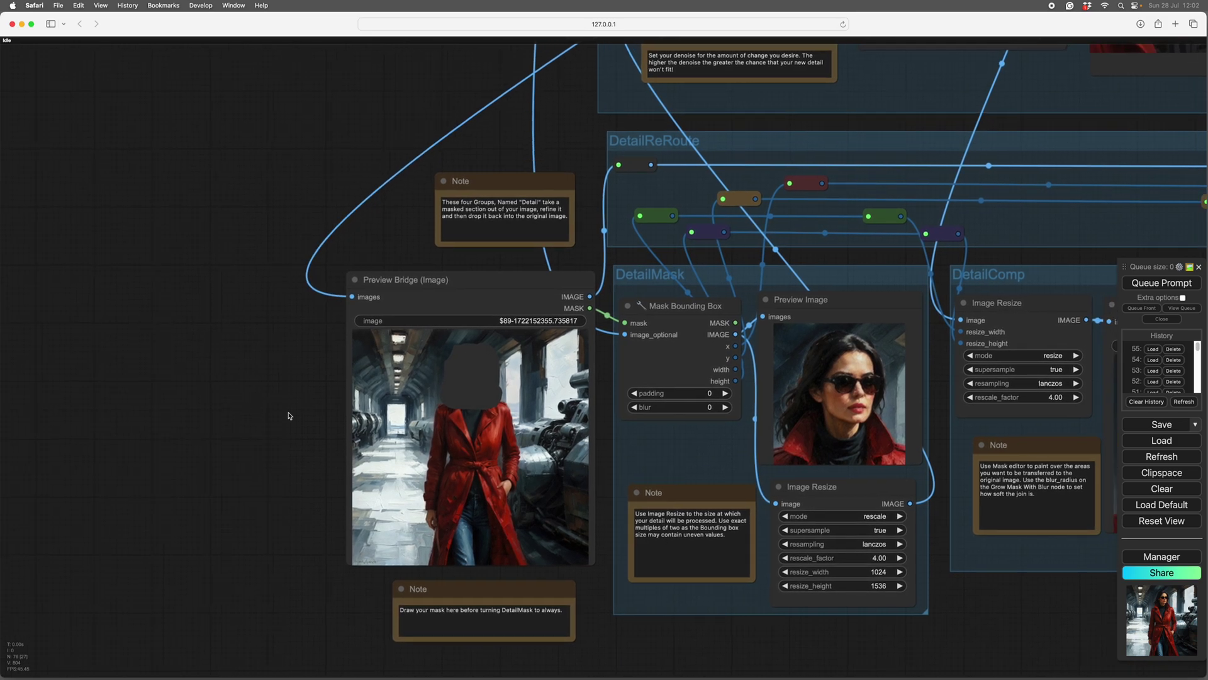
scroll(229, 401, down, 3)
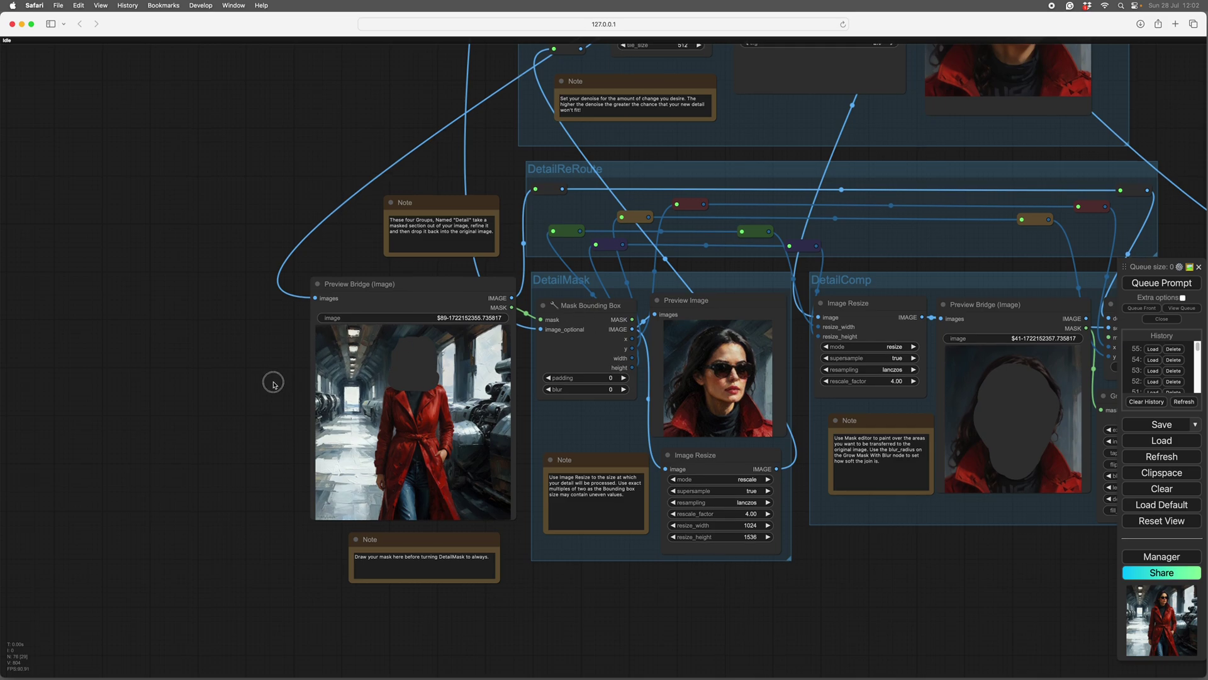
drag(270, 380, 304, 384)
scroll(304, 384, up, 5)
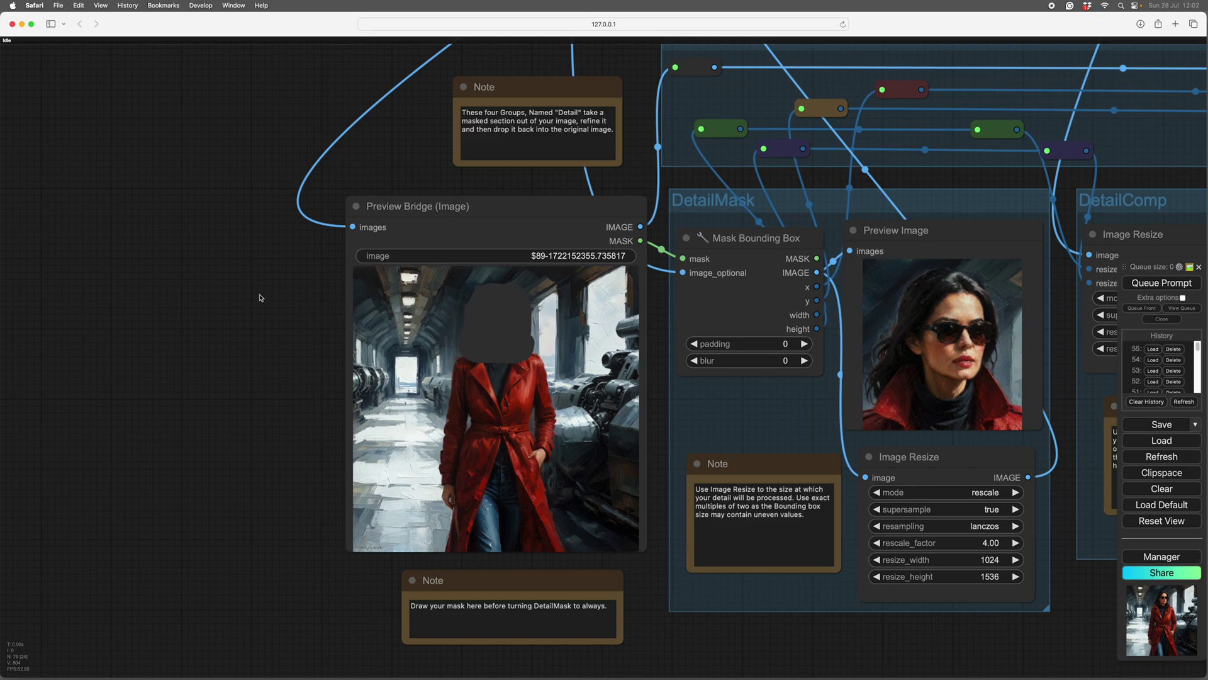
scroll(260, 297, down, 5)
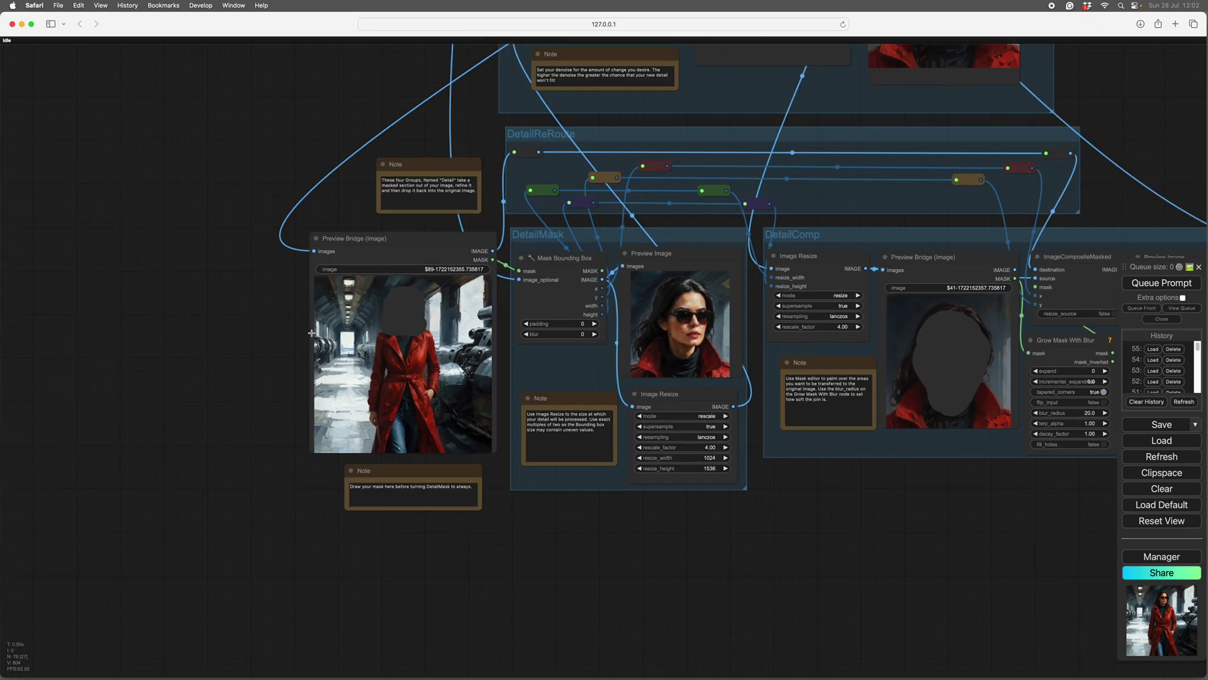
scroll(227, 342, up, 5)
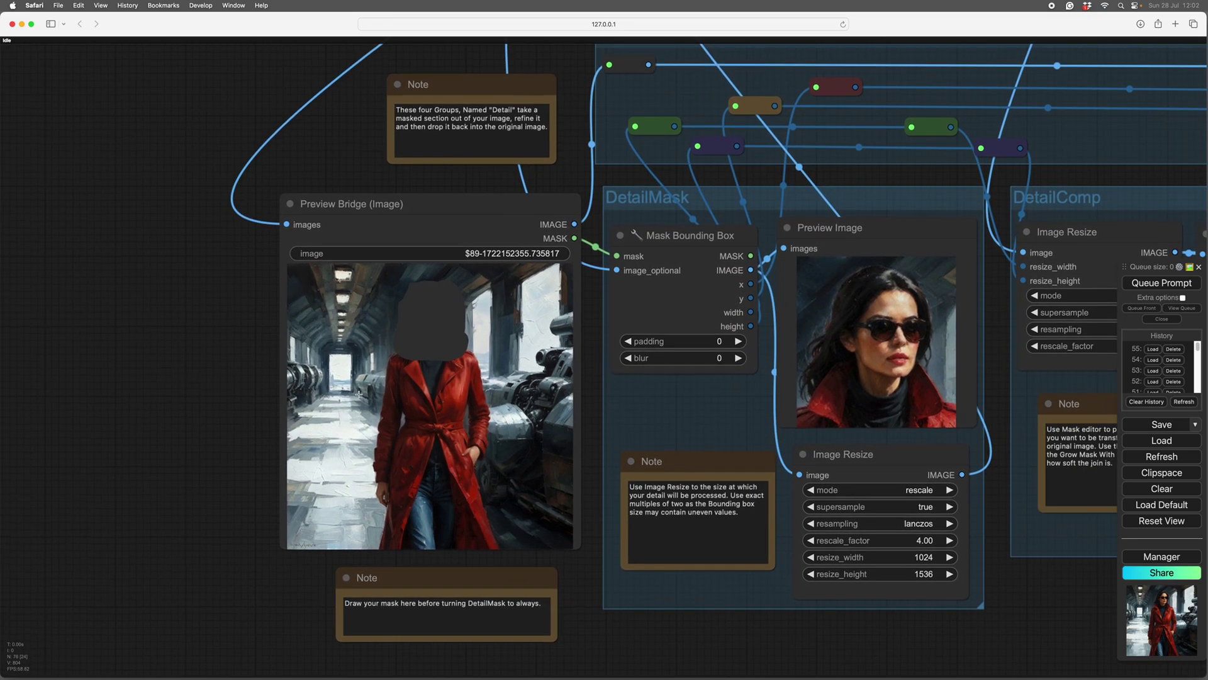
scroll(197, 243, down, 5)
Step: Follow the connections between the DetailProcess group, the masked Preview Bridge and the DetailMask group's cropped face preview
drag(1114, 100, 910, 501)
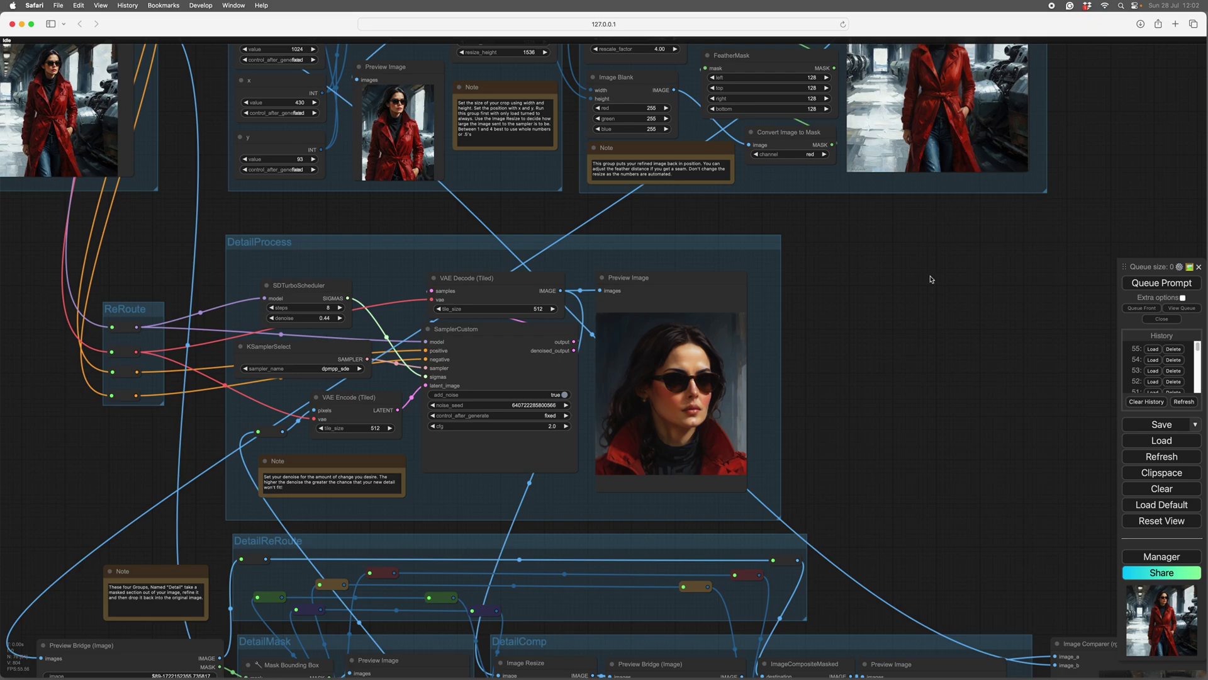
scroll(933, 277, down, 10)
scroll(225, 410, up, 8)
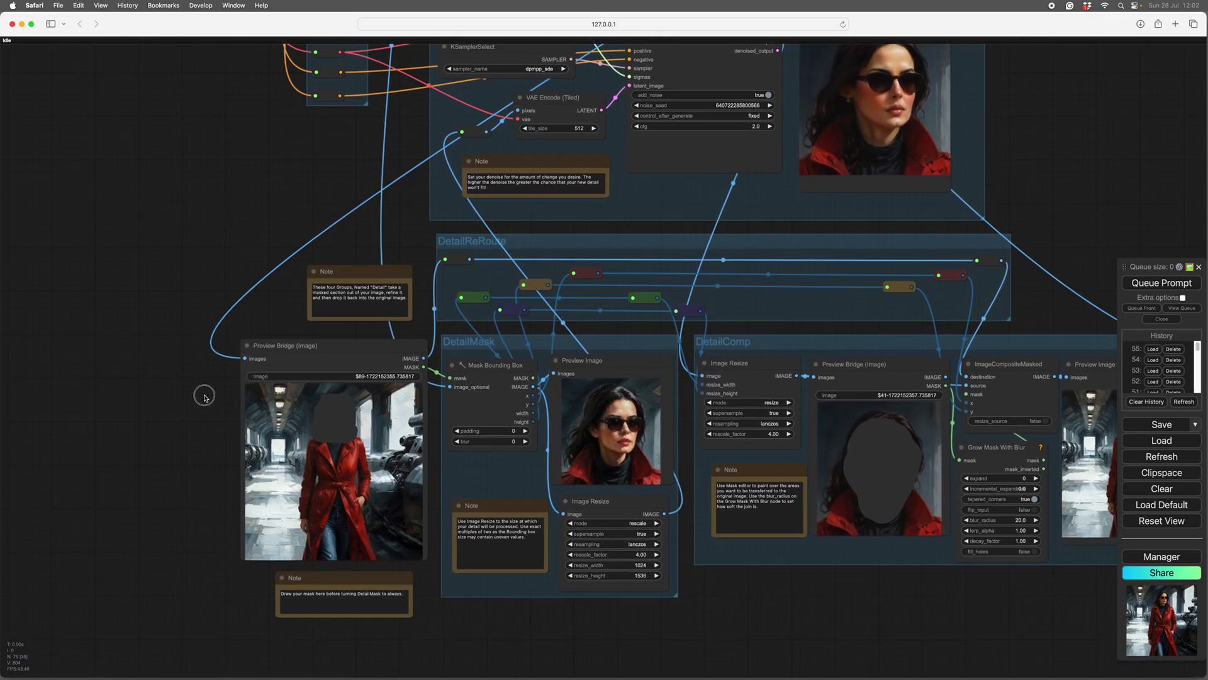
scroll(191, 393, right, 2)
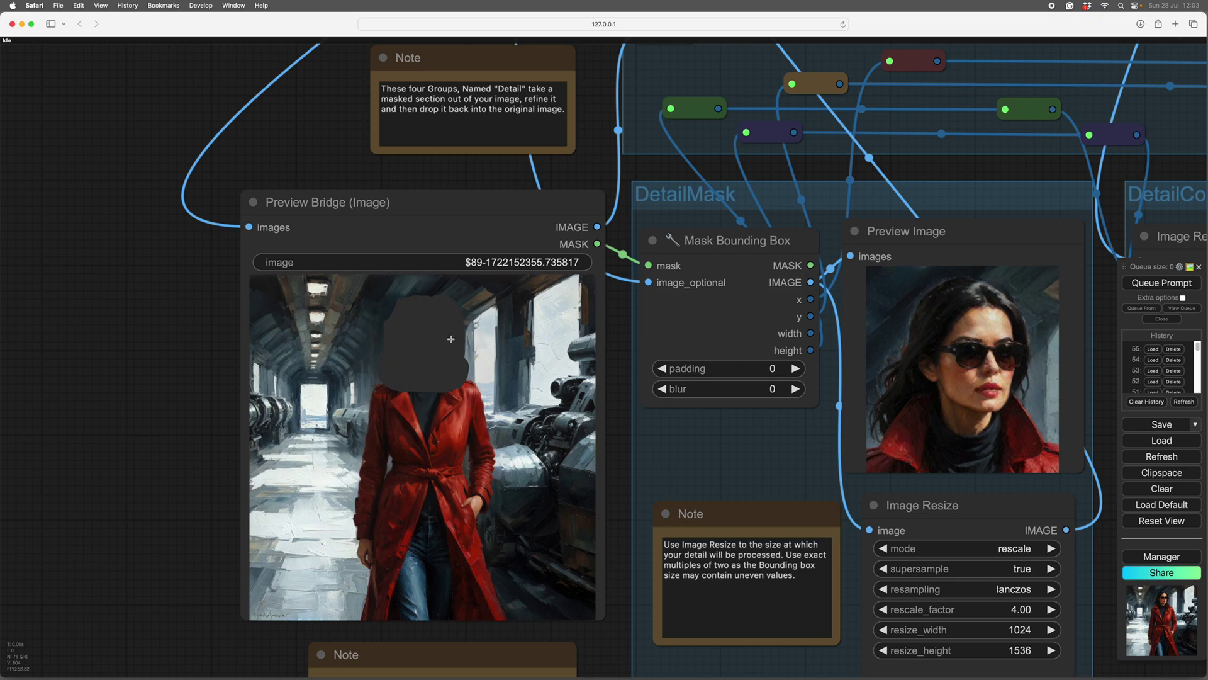
scroll(616, 465, right, 10)
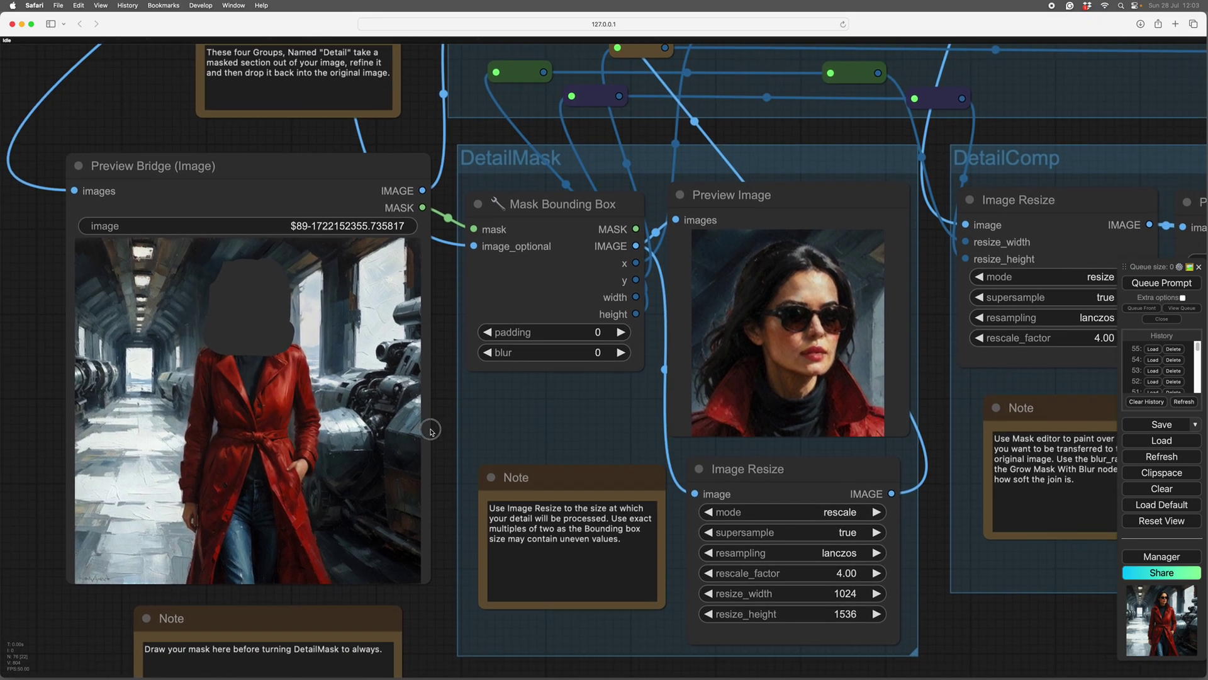
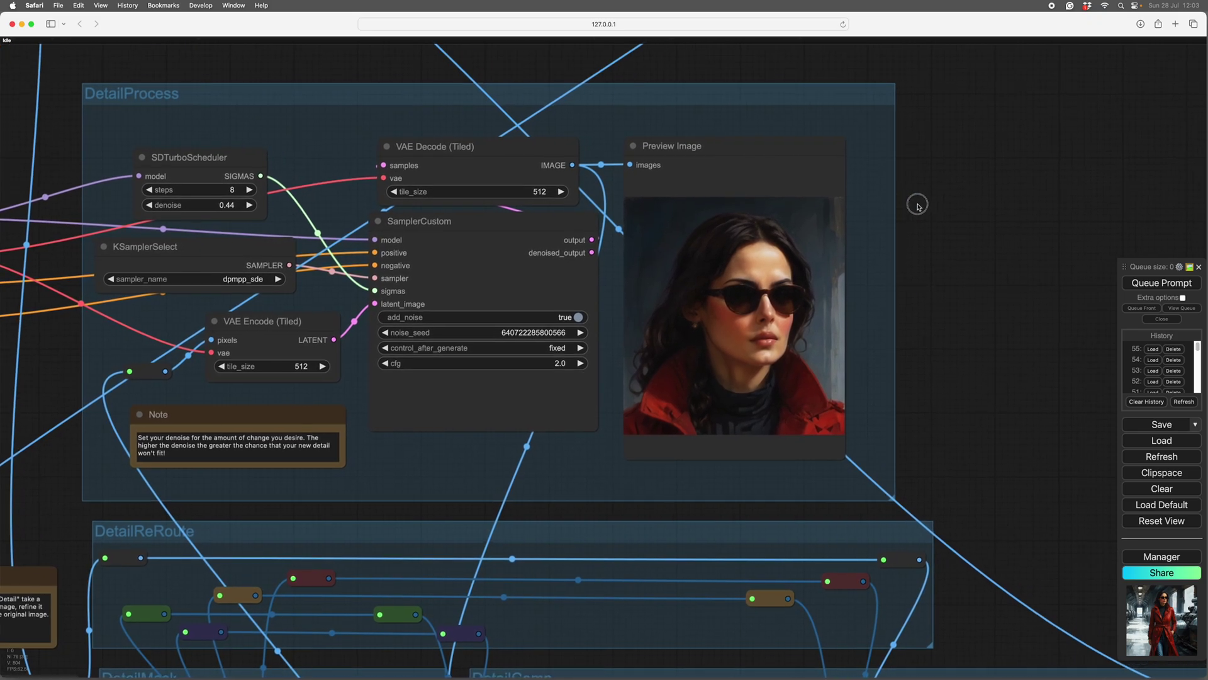
Step: Review the DetailProcess group's refined face preview, then the DetailComp group's mask, note, Grow Mask With Blur settings and composited result
scroll(789, 297, up, 4)
scroll(787, 300, down, 4)
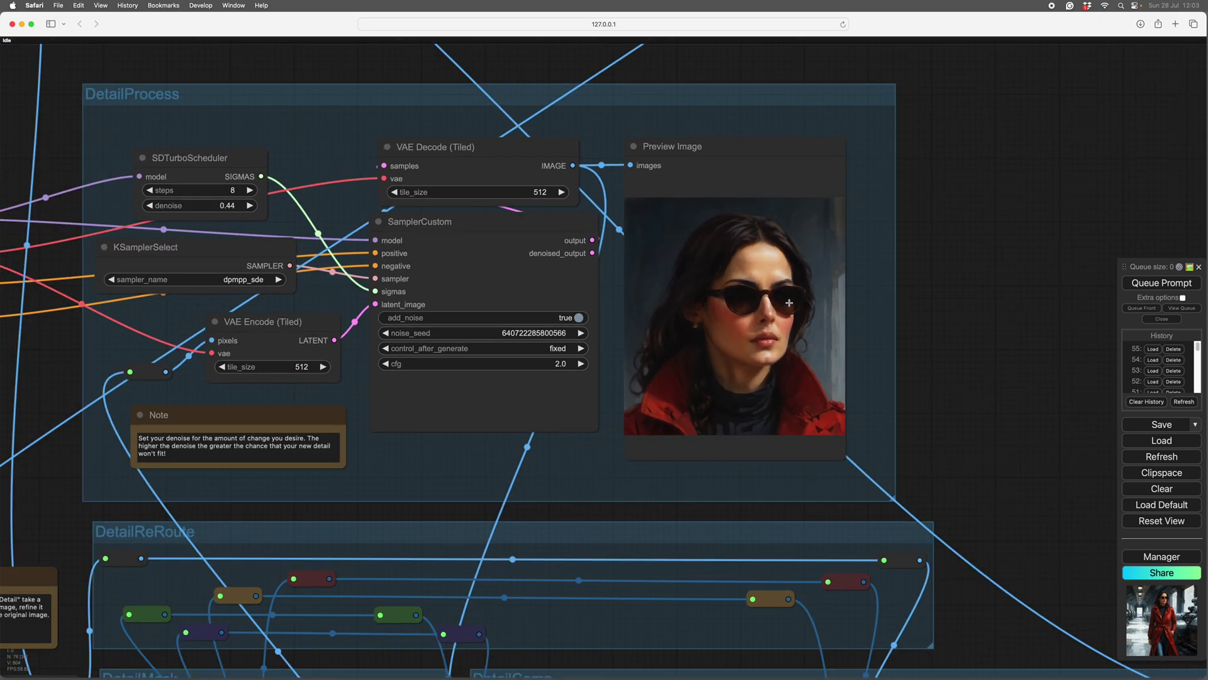
drag(952, 406, 973, 210)
drag(986, 442, 979, 216)
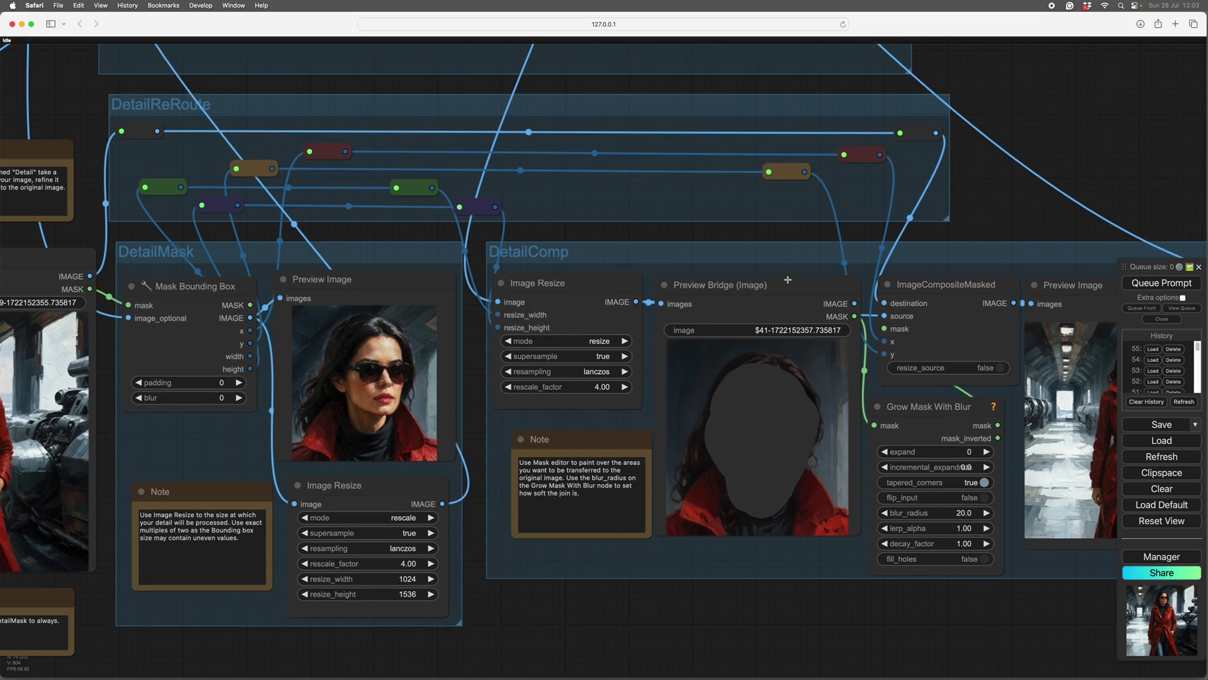
drag(782, 633, 587, 651)
scroll(610, 617, up, 2)
scroll(638, 618, up, 1)
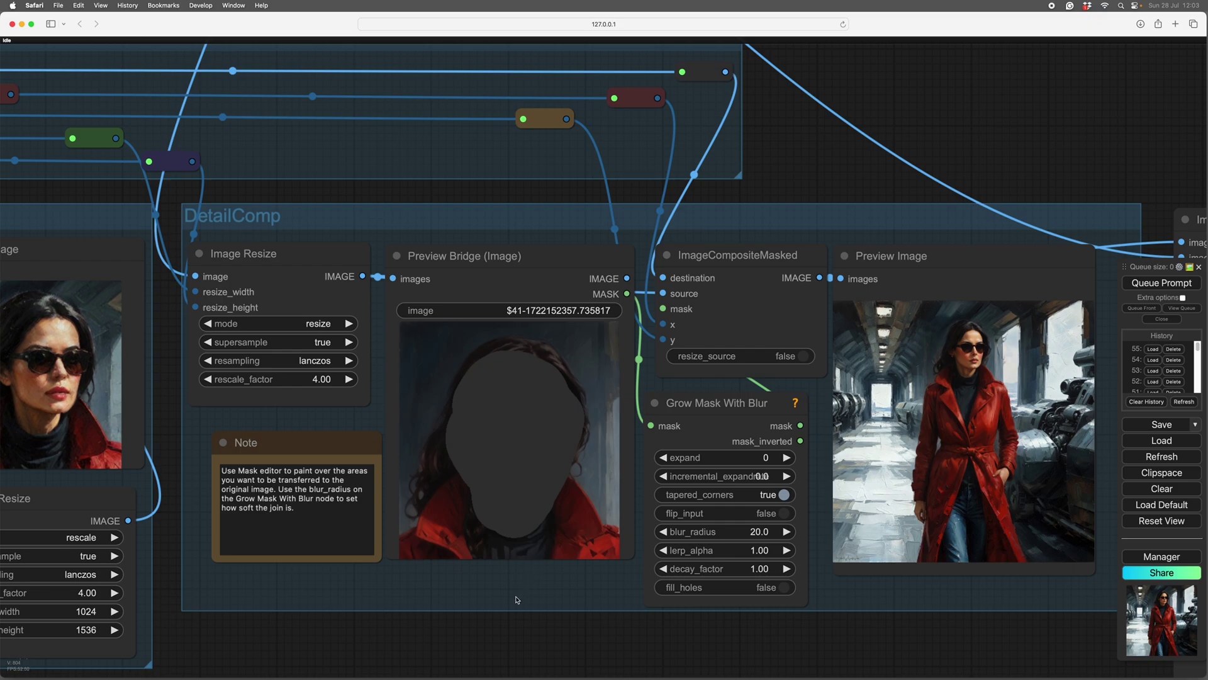
scroll(490, 632, down, 1)
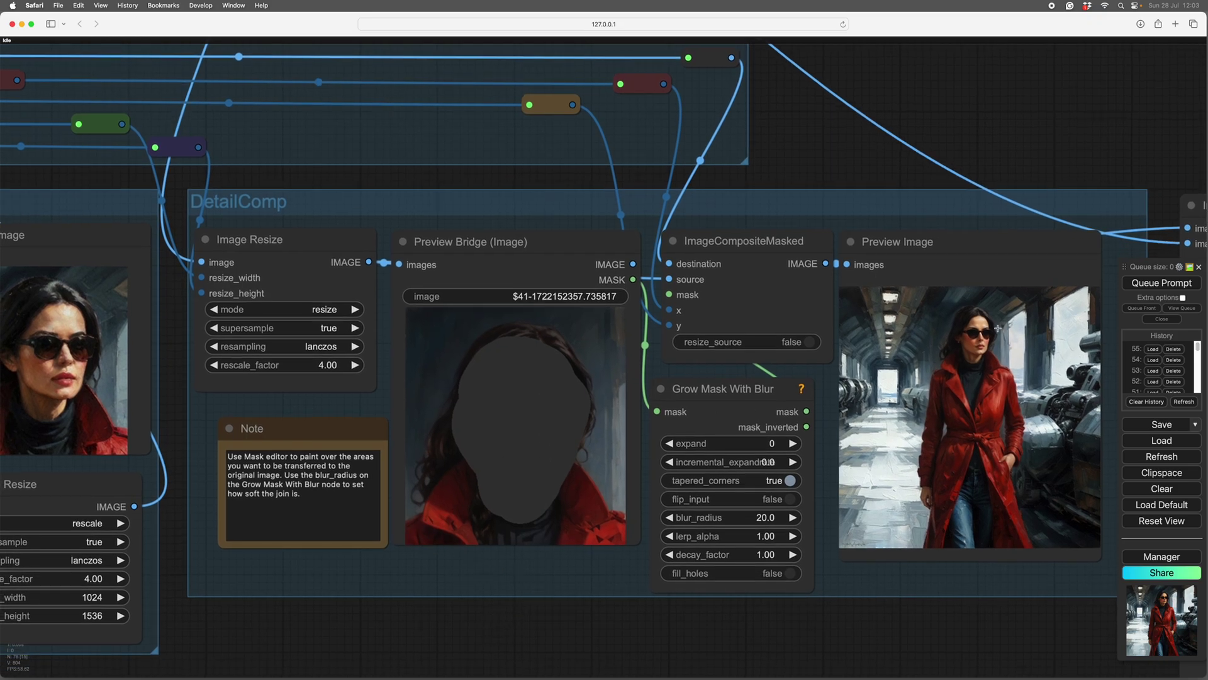
Step: Replace the mask on the DetailComp group's Preview Bridge image with one painted over the sunglasses only, using a slightly smaller brush, and save it to the node
right_click(526, 418)
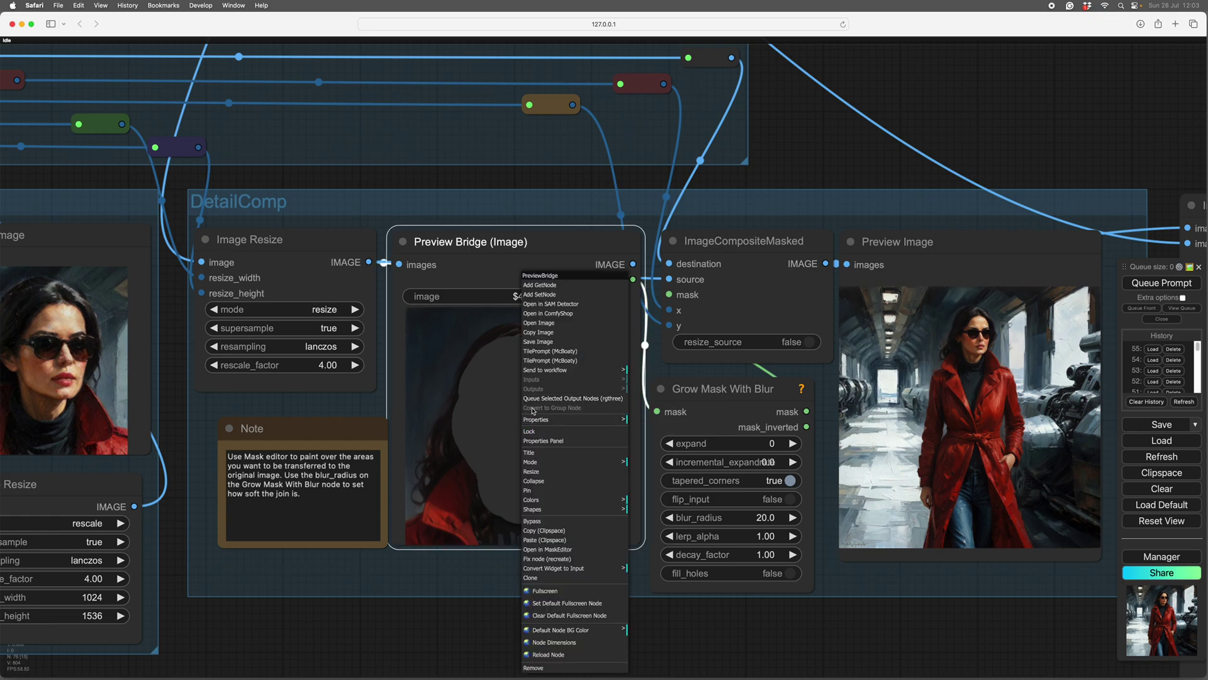
click(544, 549)
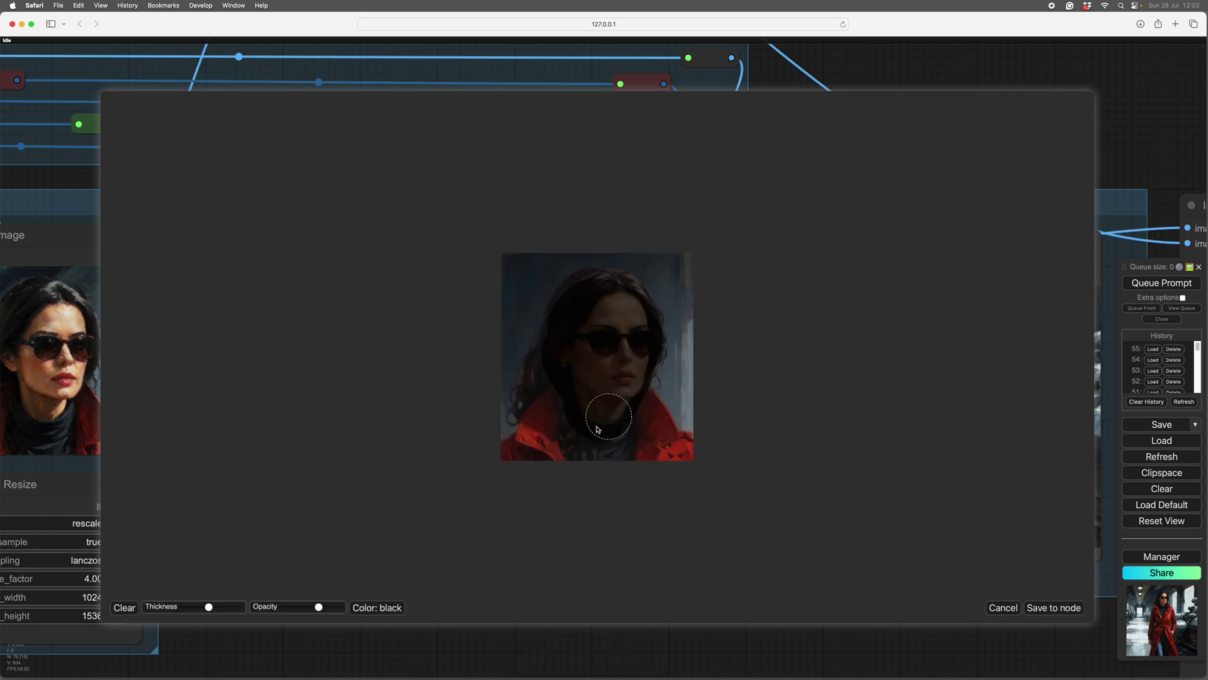
click(125, 608)
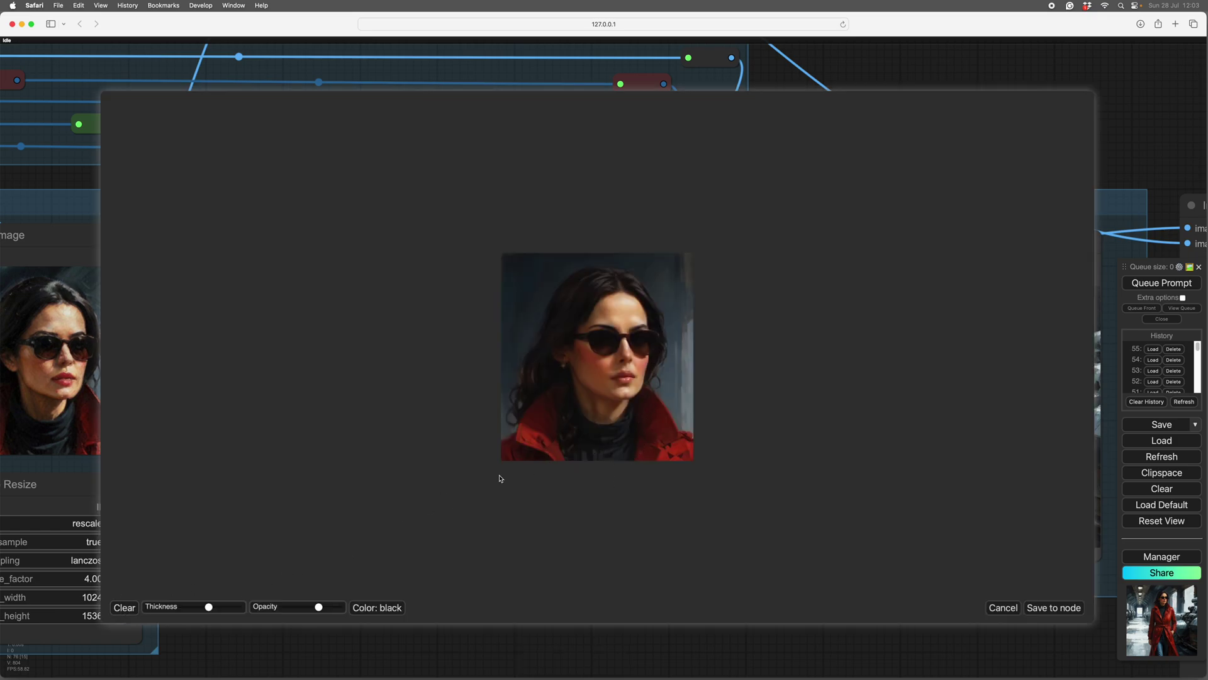
scroll(605, 351, down, 3)
mouse_move(604, 352)
mouse_down()
mouse_move(599, 343)
mouse_move(646, 343)
mouse_up()
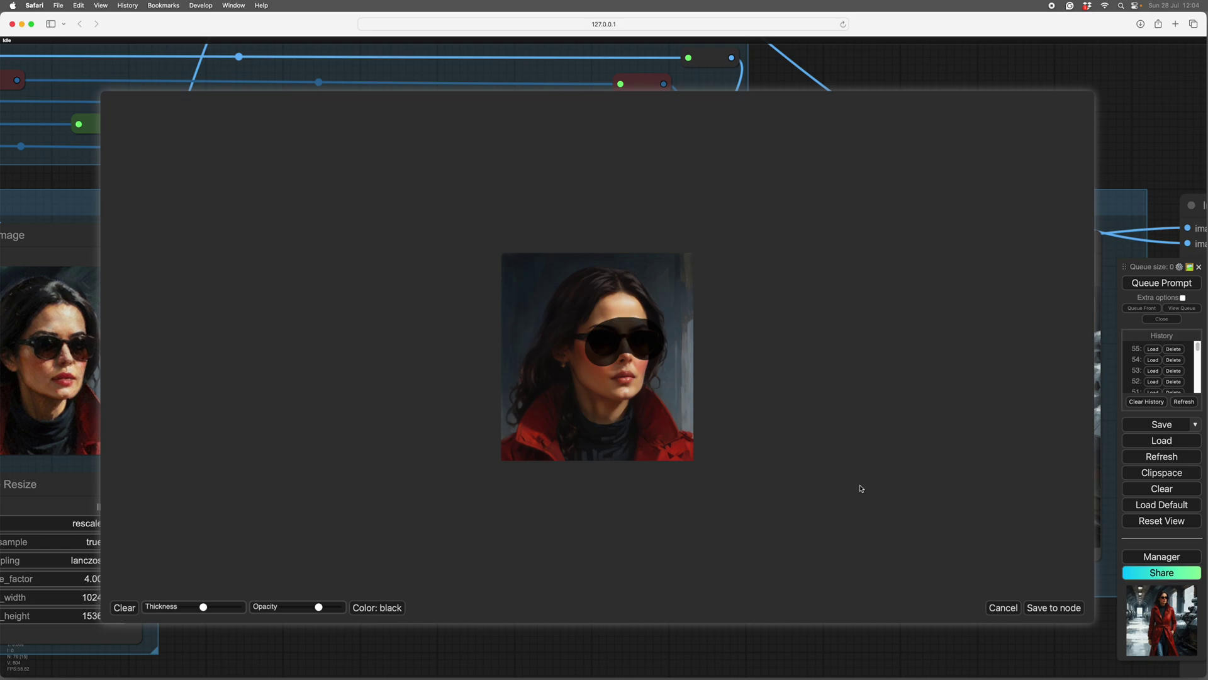
click(1043, 608)
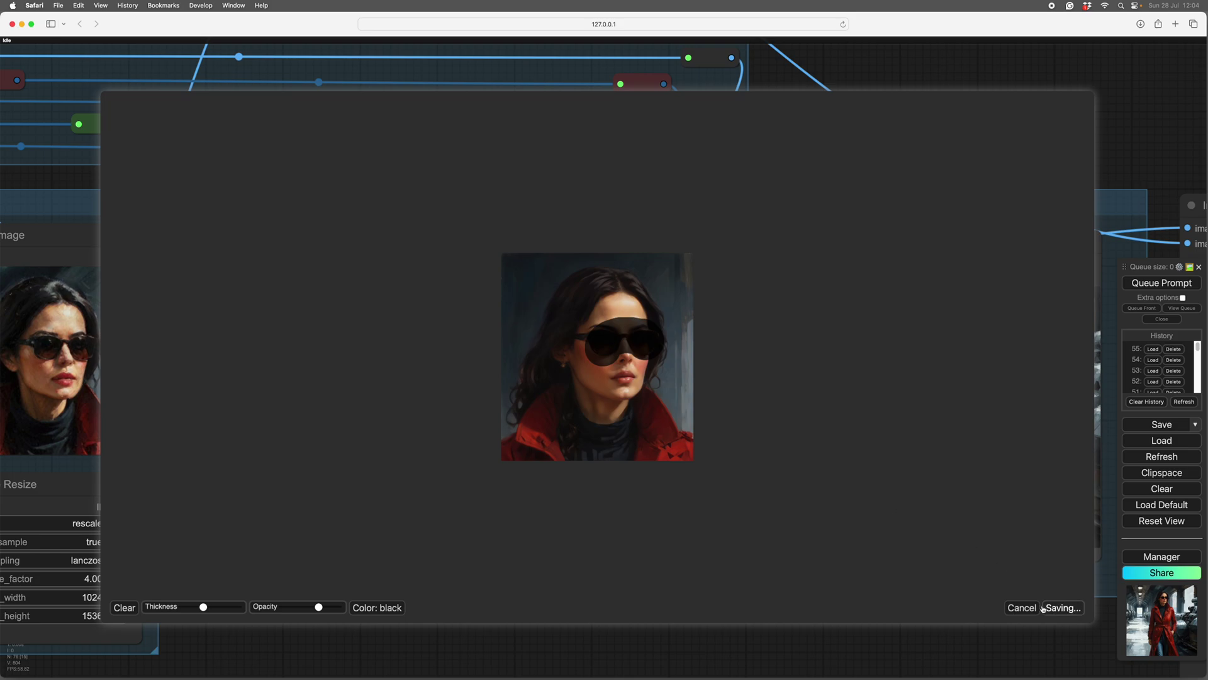
Step: Run the workflow with the new sunglasses mask to regenerate the DetailComp group's composited image
scroll(977, 629, right, 5)
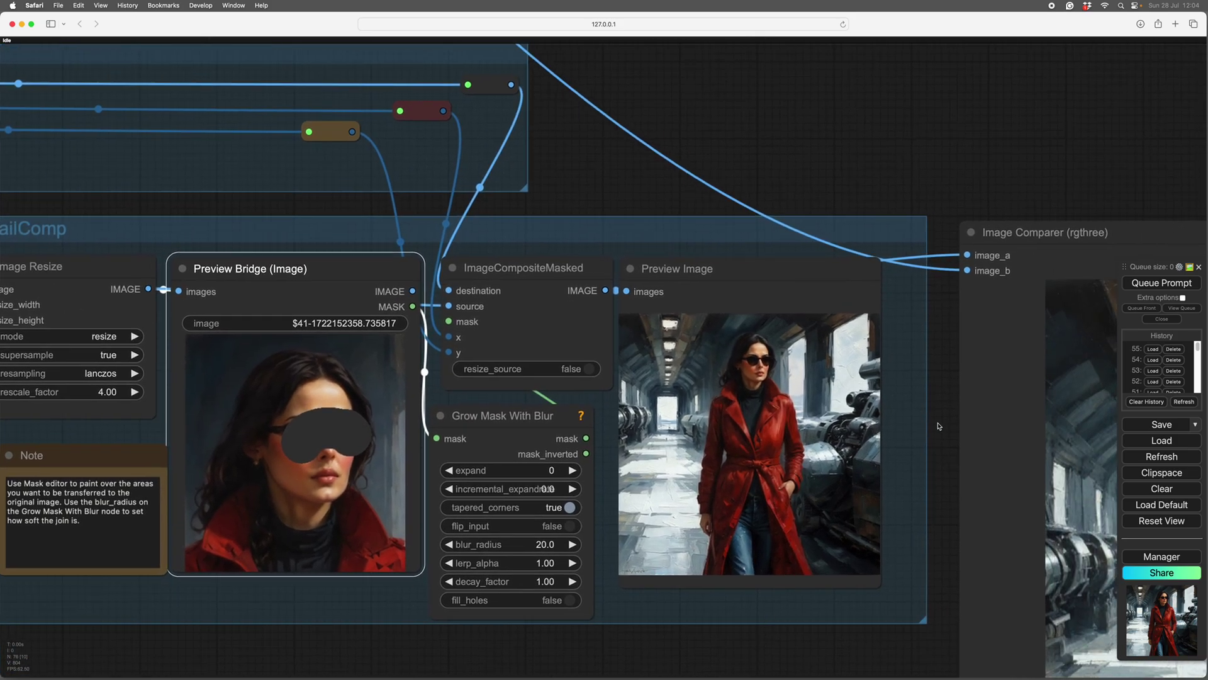
scroll(939, 387, up, 10)
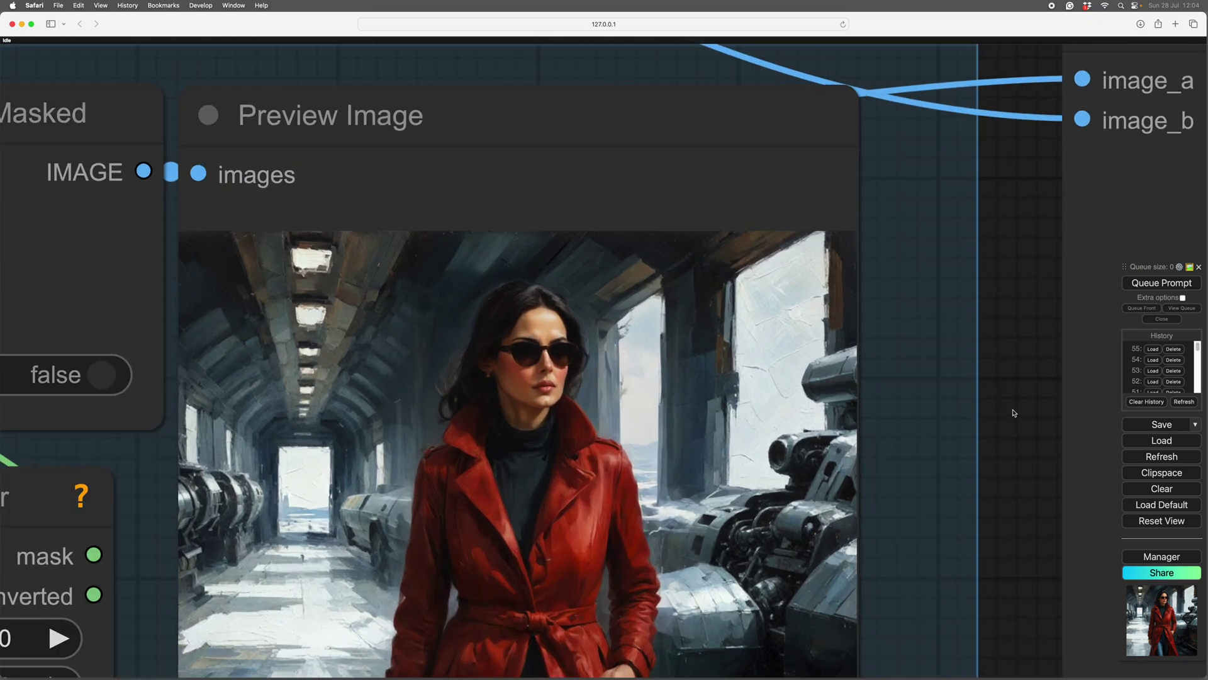
drag(1013, 413, 1077, 452)
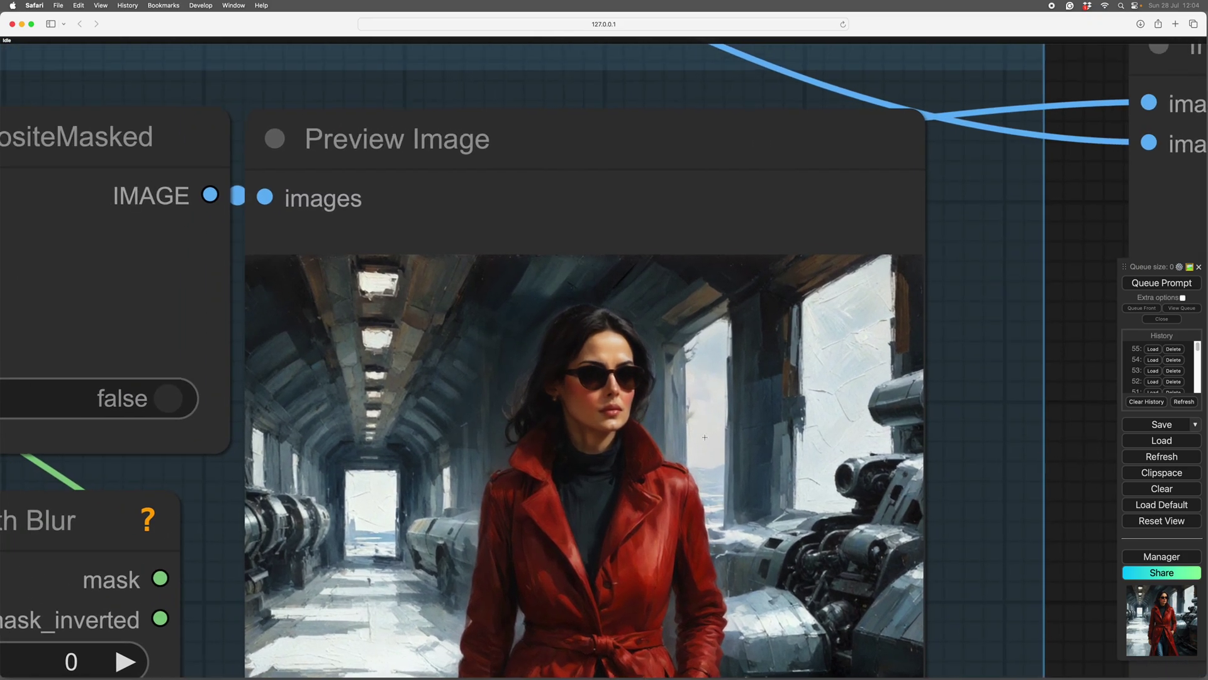
scroll(969, 409, up, 10)
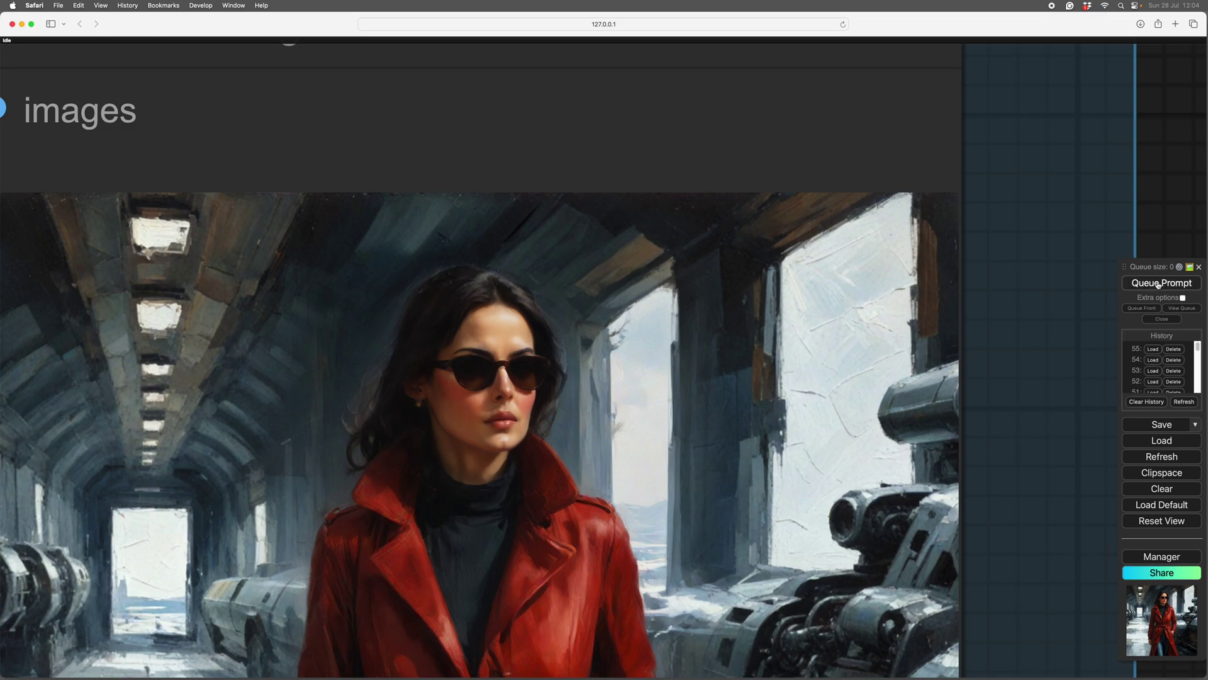
click(1159, 284)
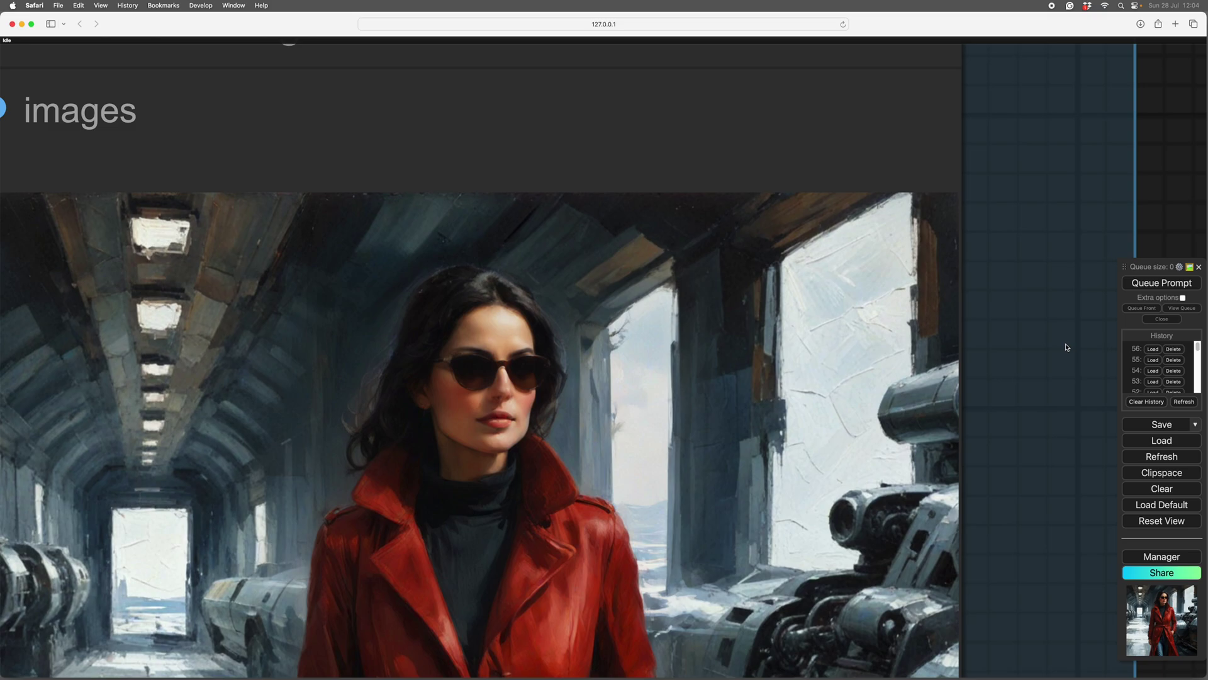
Step: Examine the sunglasses and face in the DetailComp group's composited preview, then compare the two images in the Image Comparer node
scroll(1066, 347, down, 5)
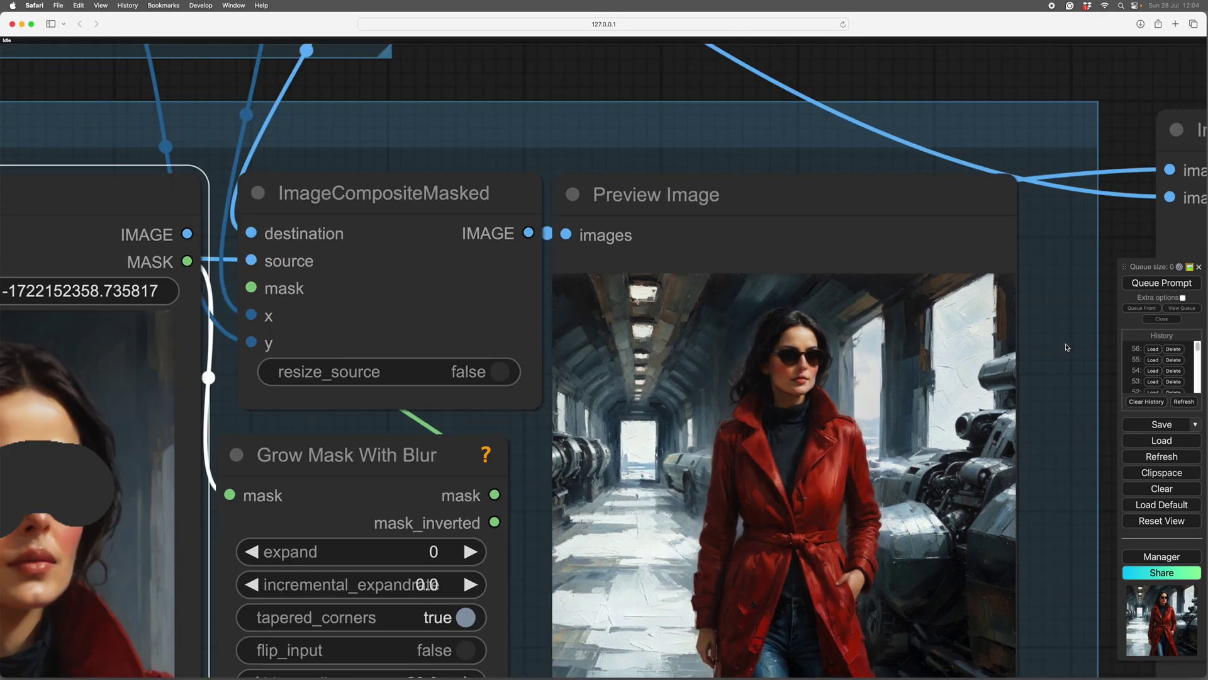
scroll(1066, 347, down, 3)
scroll(1066, 347, up, 1)
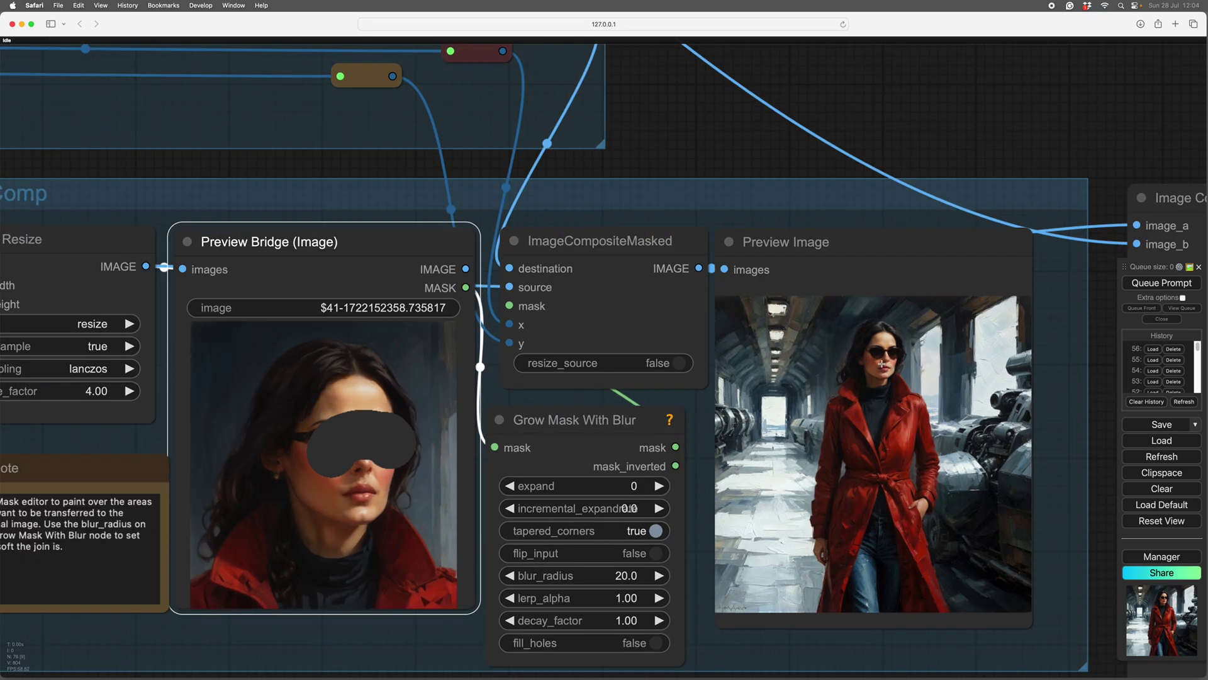
scroll(849, 391, up, 8)
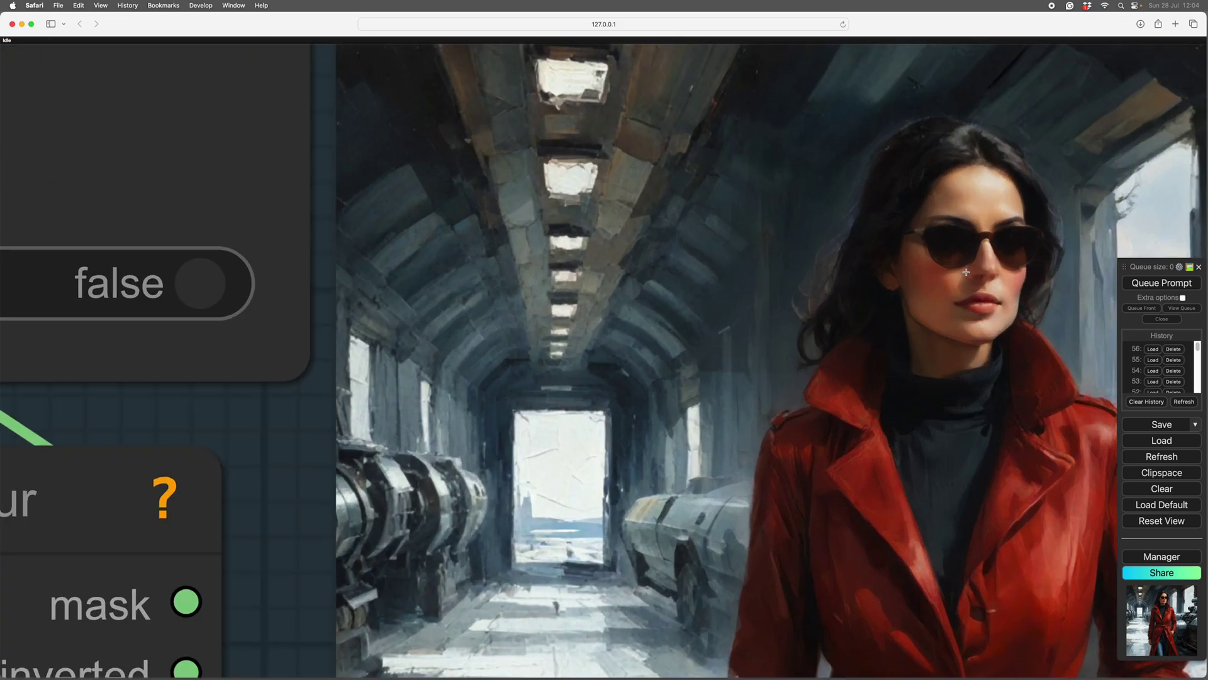
scroll(966, 270, down, 3)
scroll(966, 270, up, 7)
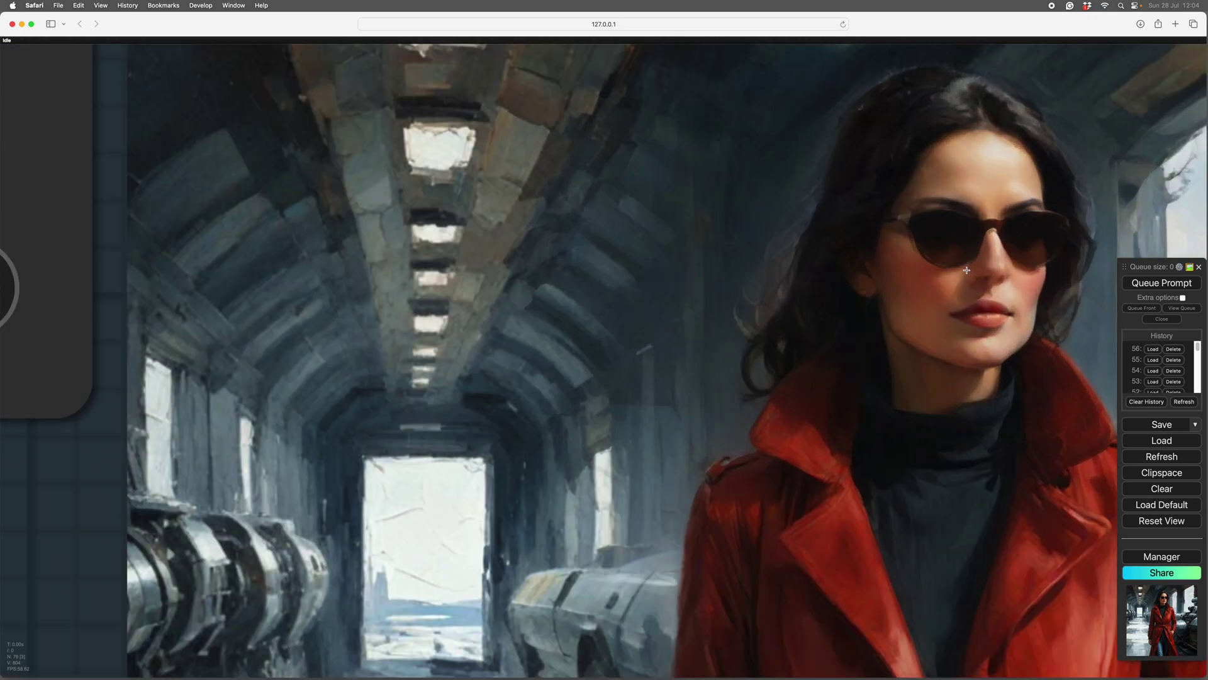
scroll(966, 270, down, 8)
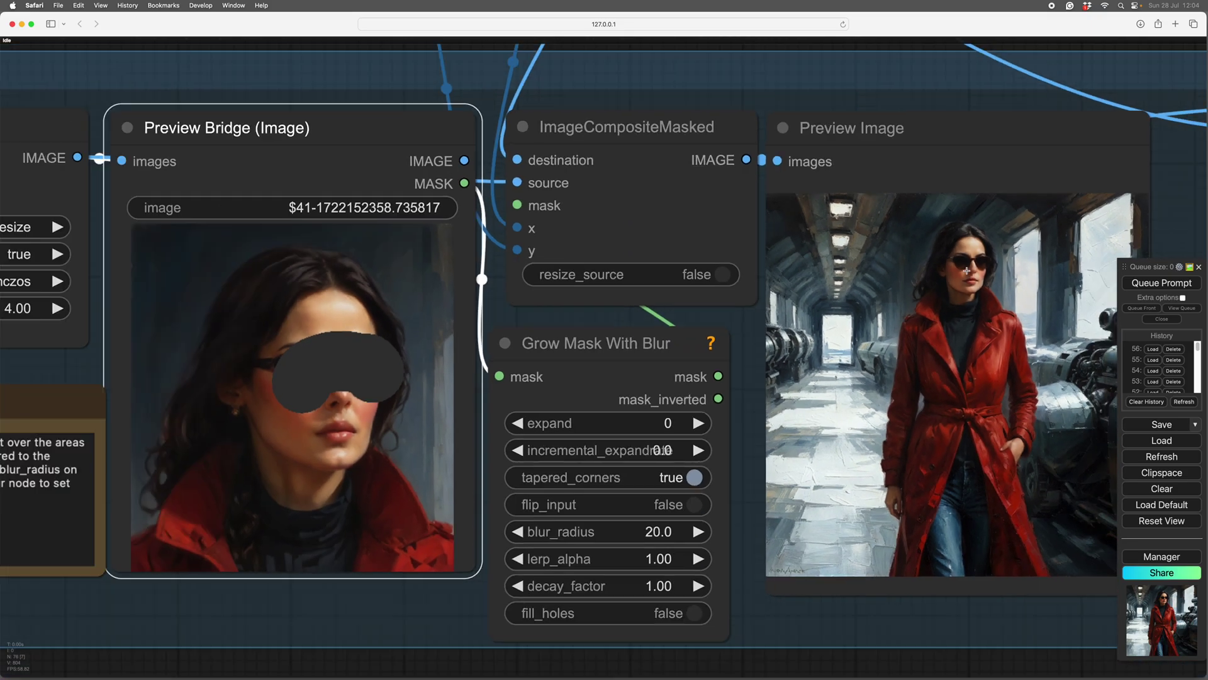
drag(943, 540, 337, 553)
scroll(404, 512, up, 3)
drag(405, 512, 114, 534)
drag(1072, 492, 1080, 402)
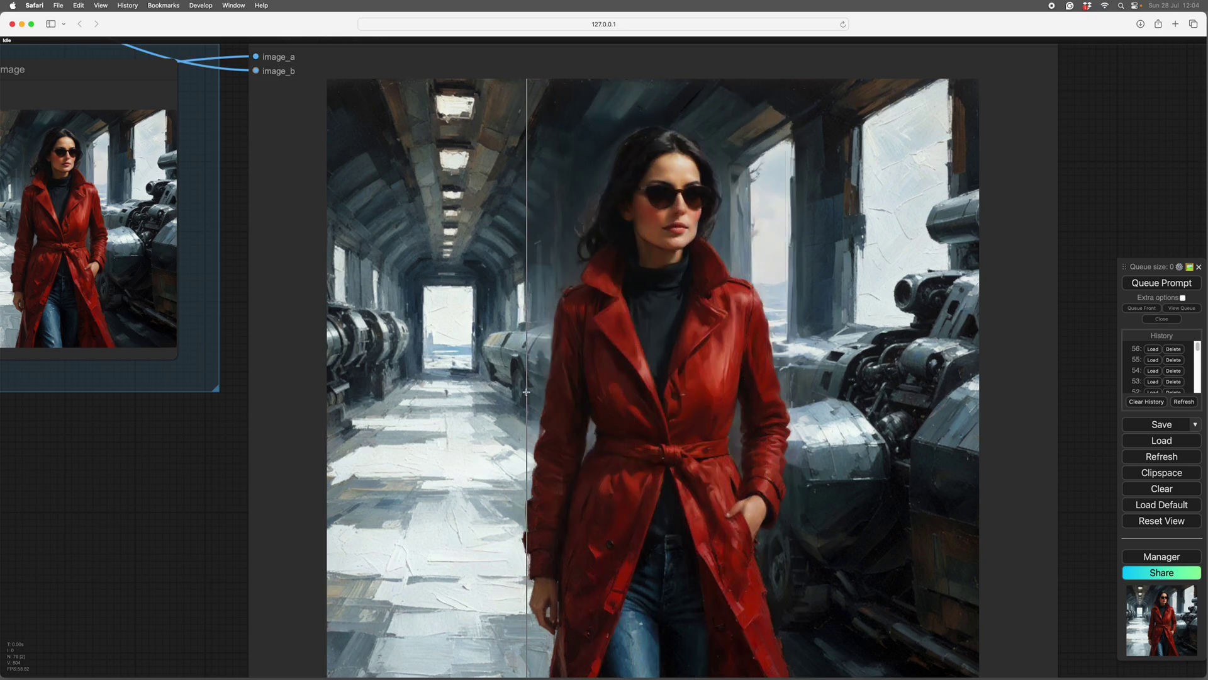
Step: Survey the workflow layout from the crop groups down through the detail groups to the Image Comparer
scroll(526, 392, down, 9)
drag(321, 516, 434, 609)
scroll(553, 496, down, 3)
scroll(574, 583, up, 3)
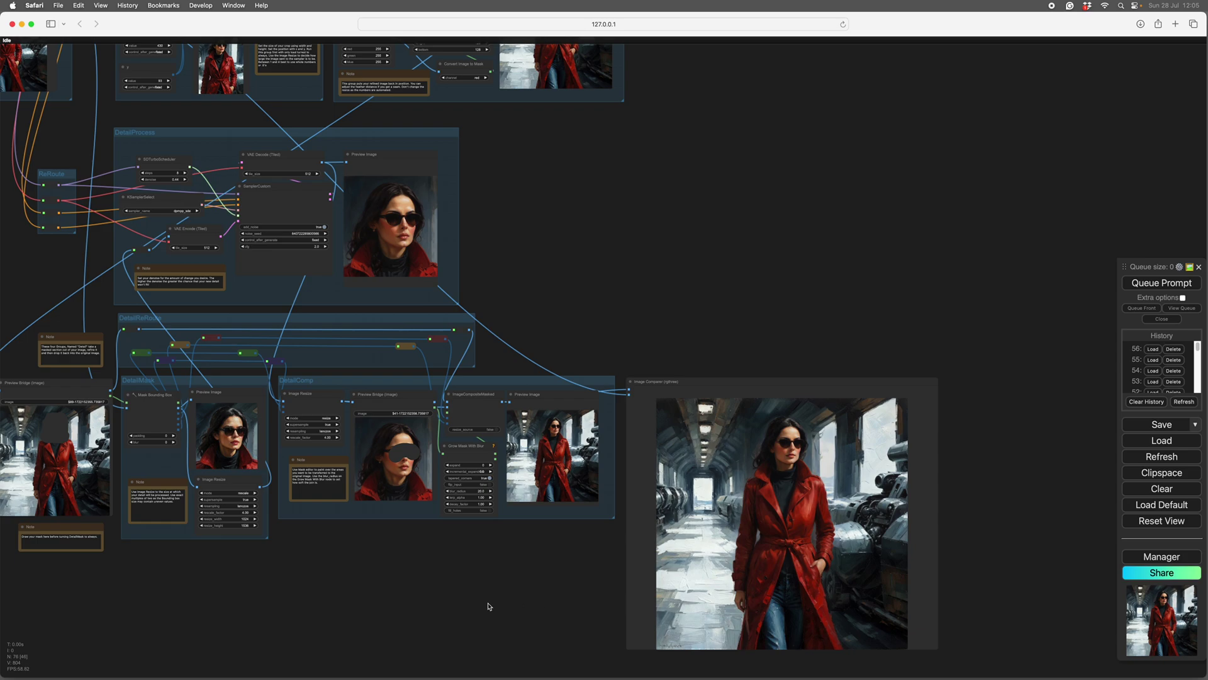
scroll(554, 594, down, 2)
scroll(557, 595, down, 2)
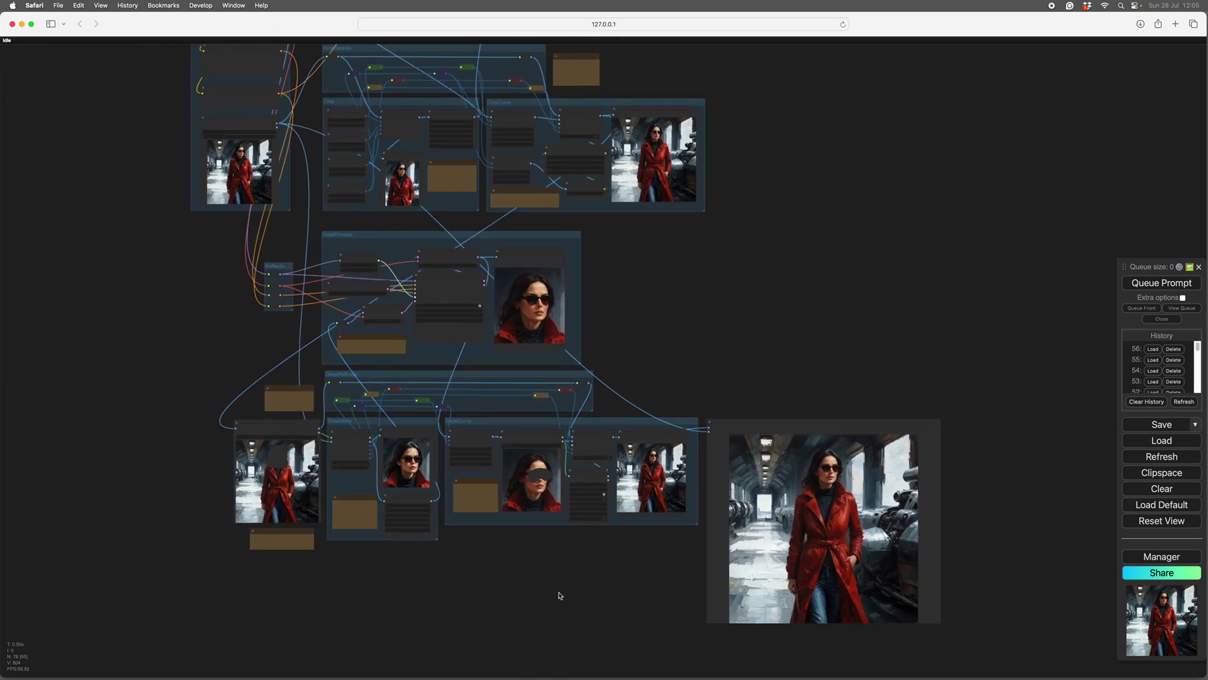
drag(535, 582, 509, 654)
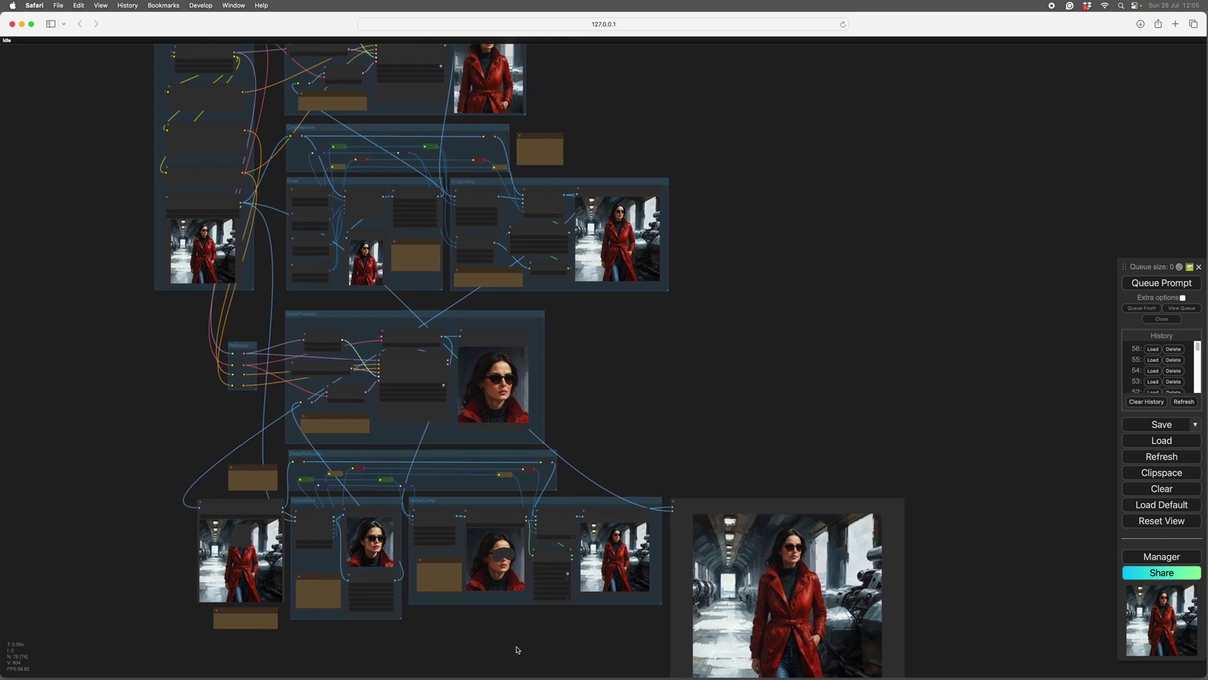
drag(667, 424, 427, 449)
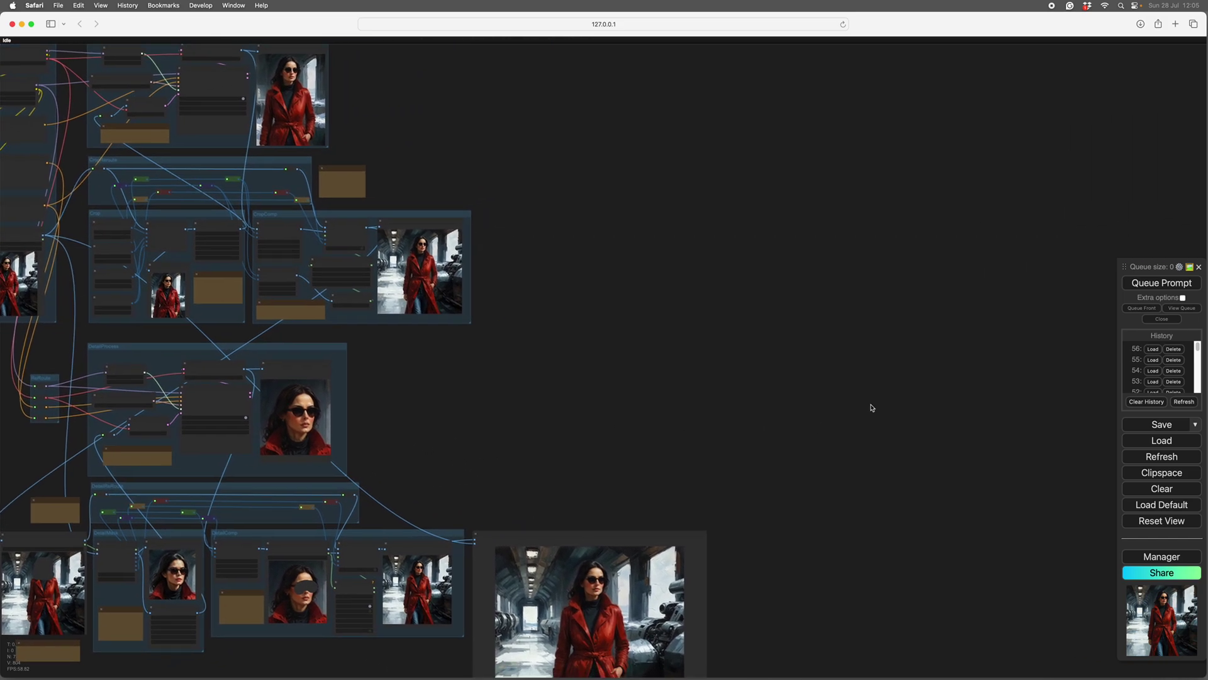
scroll(871, 408, right, 4)
scroll(841, 512, left, 5)
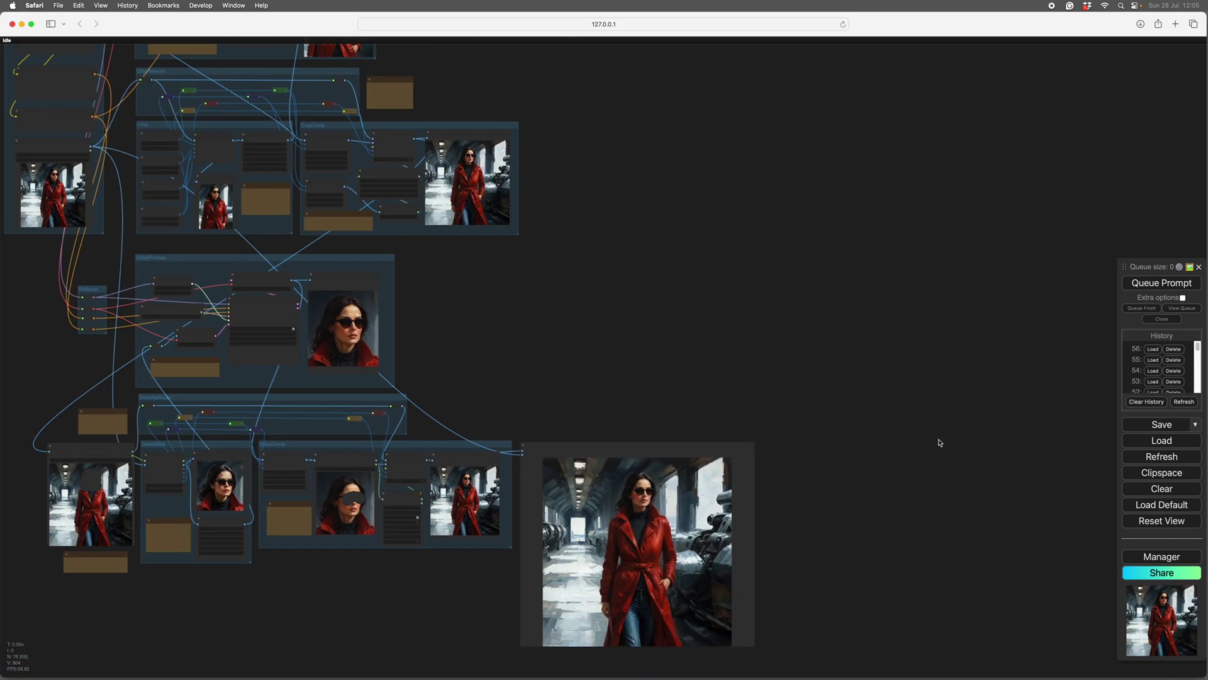
drag(420, 631, 553, 642)
scroll(552, 639, up, 6)
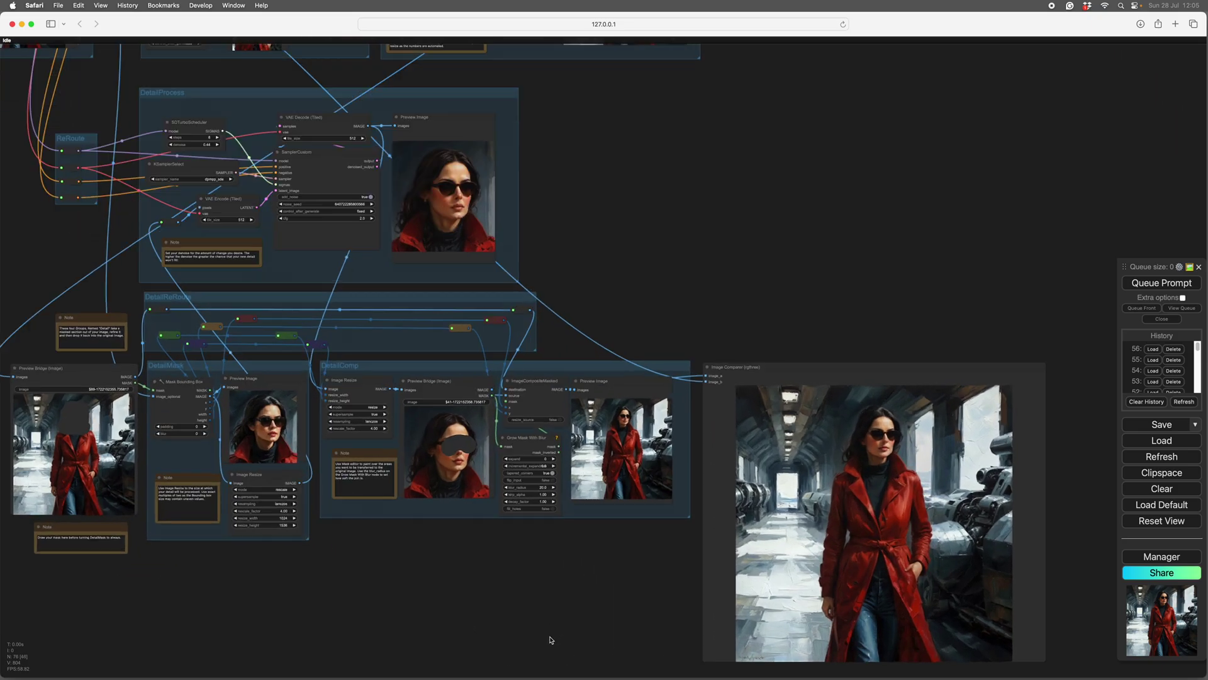
scroll(493, 614, up, 5)
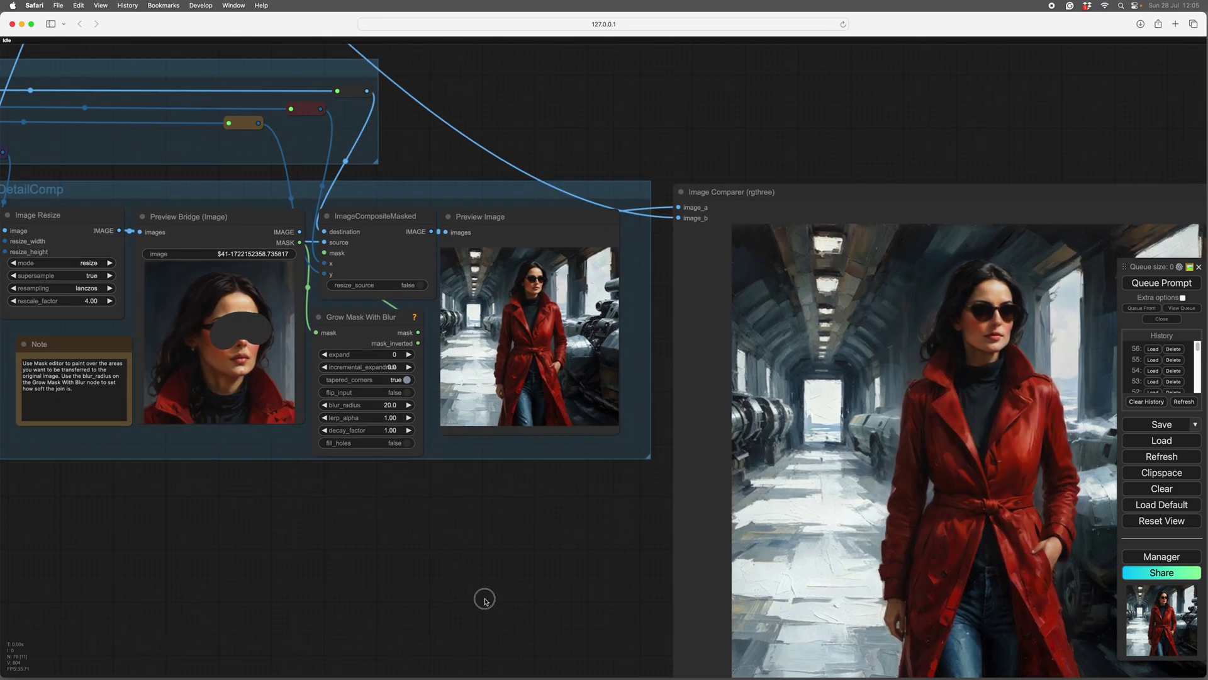
scroll(496, 586, down, 5)
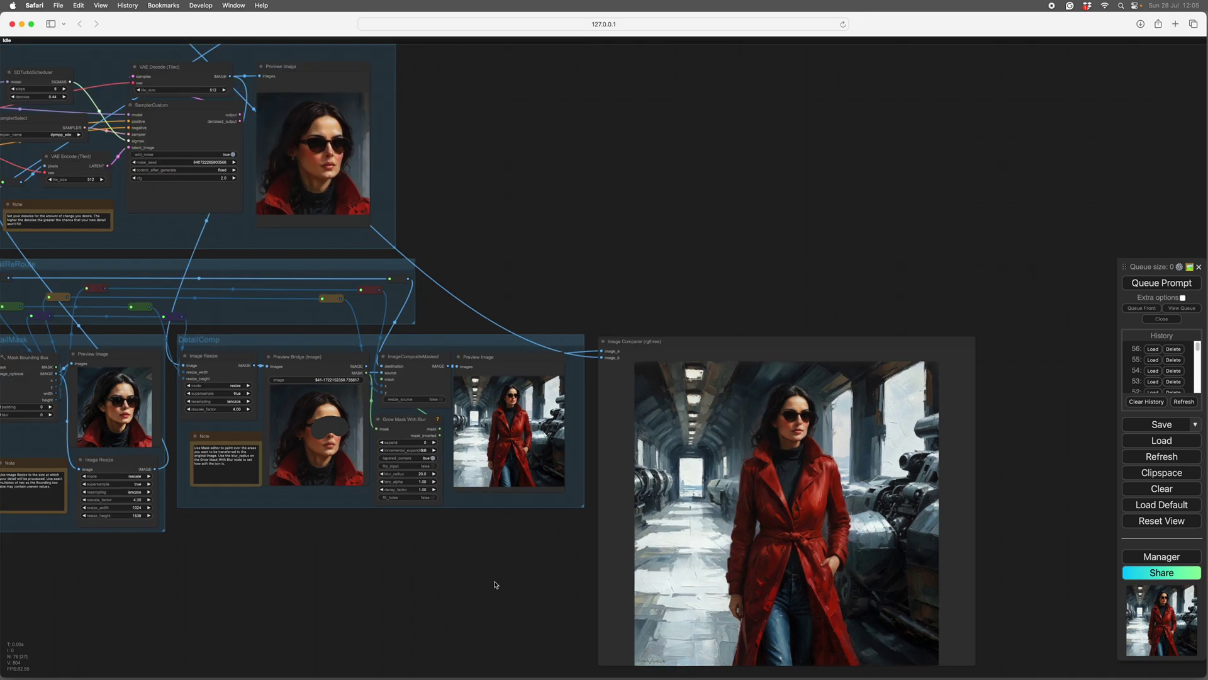
scroll(463, 606, down, 3)
scroll(566, 570, up, 4)
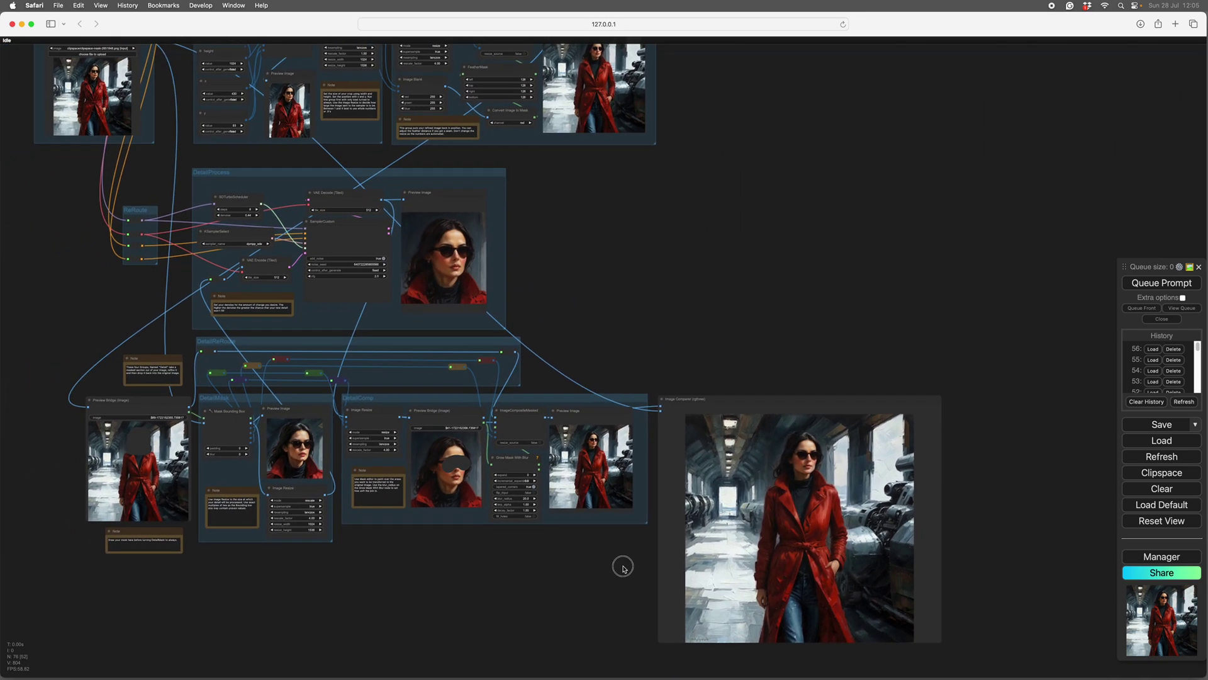
scroll(585, 591, down, 3)
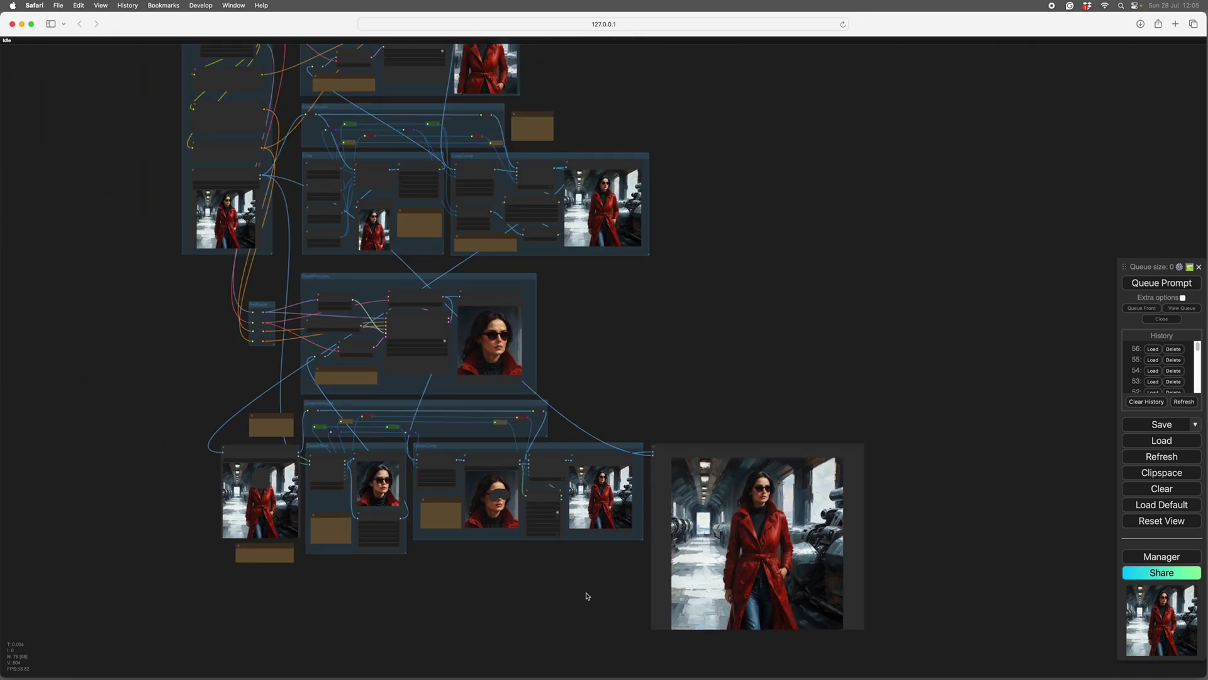
scroll(569, 607, up, 2)
scroll(567, 607, down, 1)
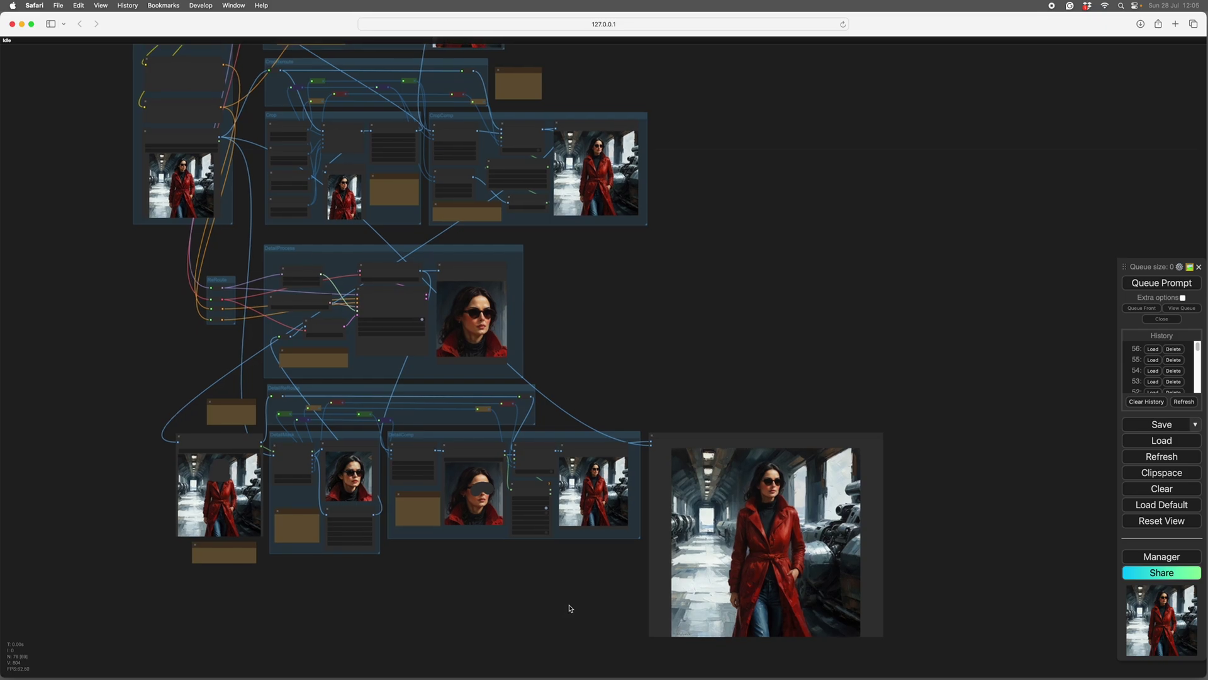
scroll(564, 610, down, 3)
drag(560, 616, 560, 635)
Step: Inspect the Load Image node's source picture and its connections to the Crop group and the surrounding prompt nodes
drag(234, 460, 398, 579)
scroll(345, 426, up, 5)
scroll(421, 513, up, 5)
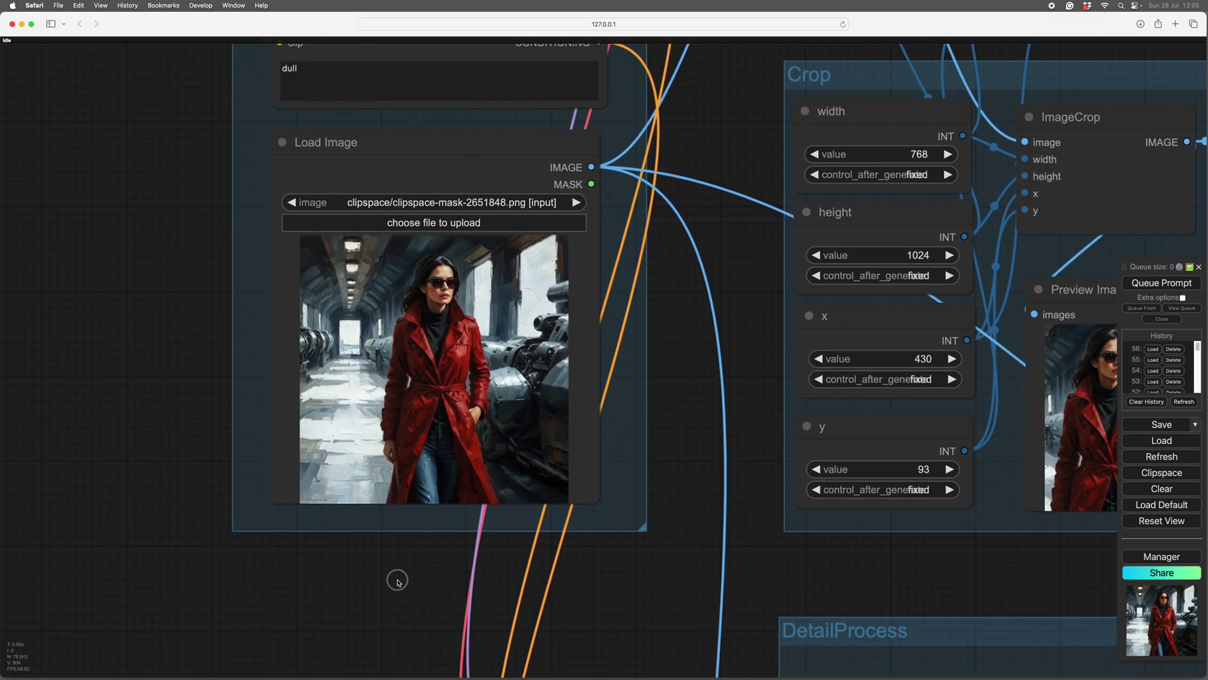
drag(685, 453, 889, 466)
scroll(709, 521, up, 5)
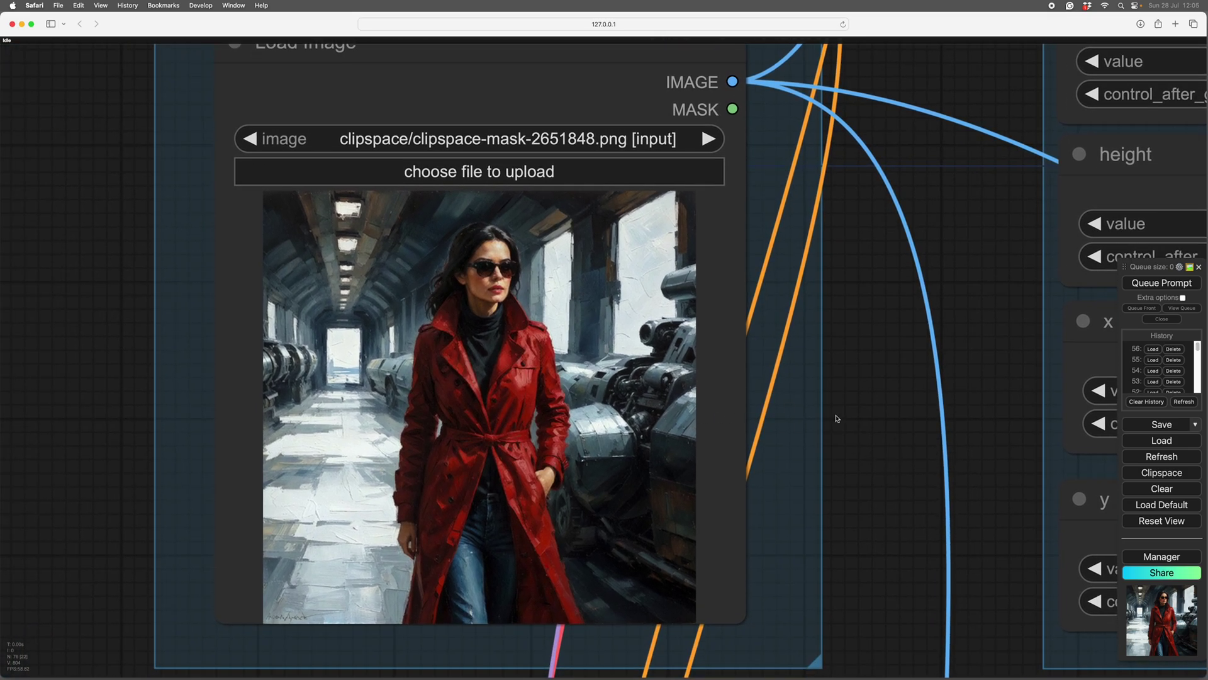
mouse_move(885, 412)
mouse_down()
mouse_move(882, 388)
mouse_move(889, 427)
mouse_up()
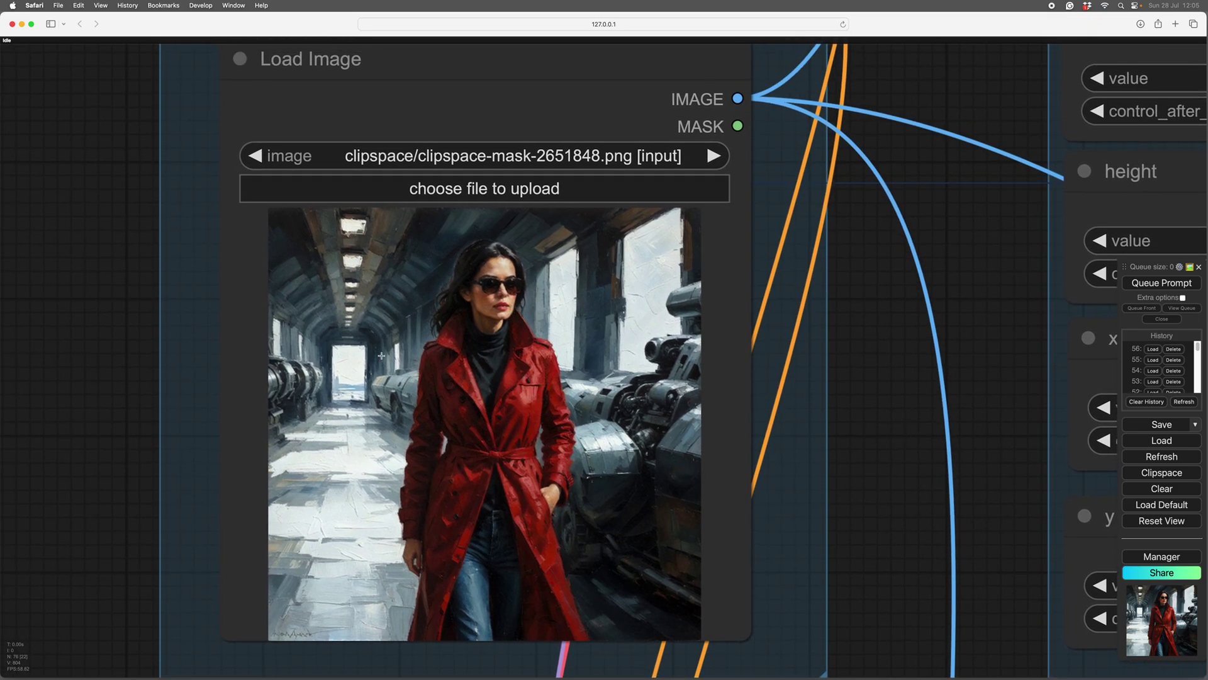
scroll(883, 451, down, 5)
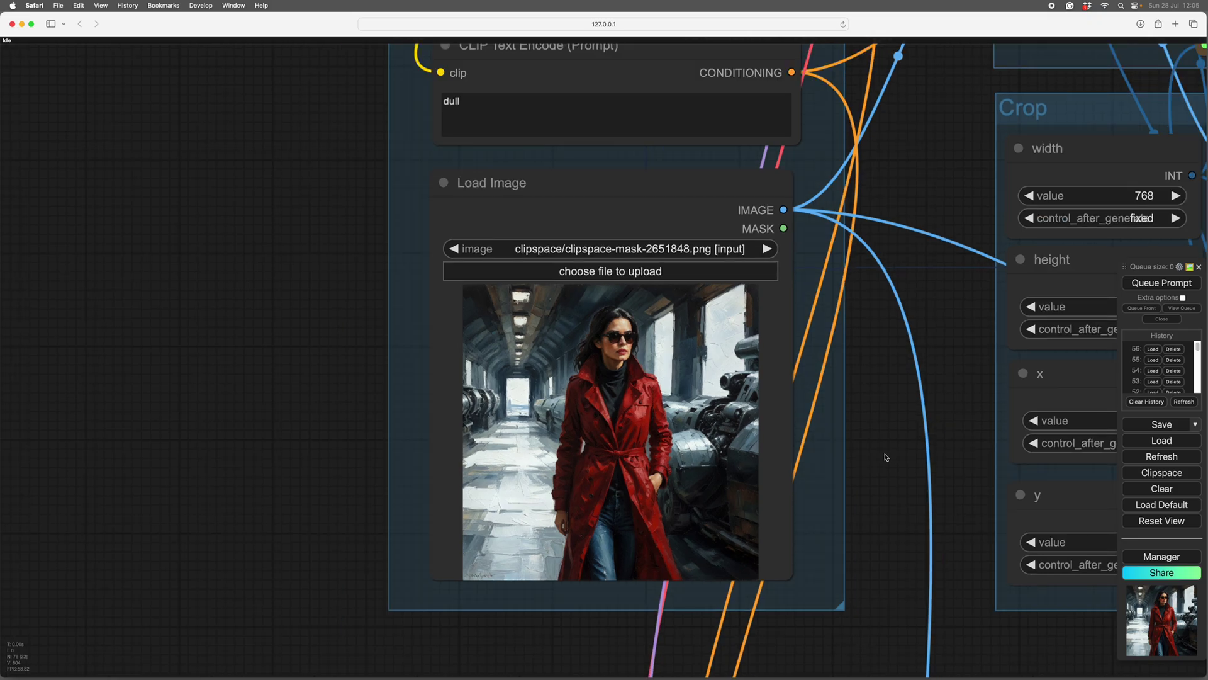
scroll(877, 453, right, 2)
scroll(877, 453, down, 1)
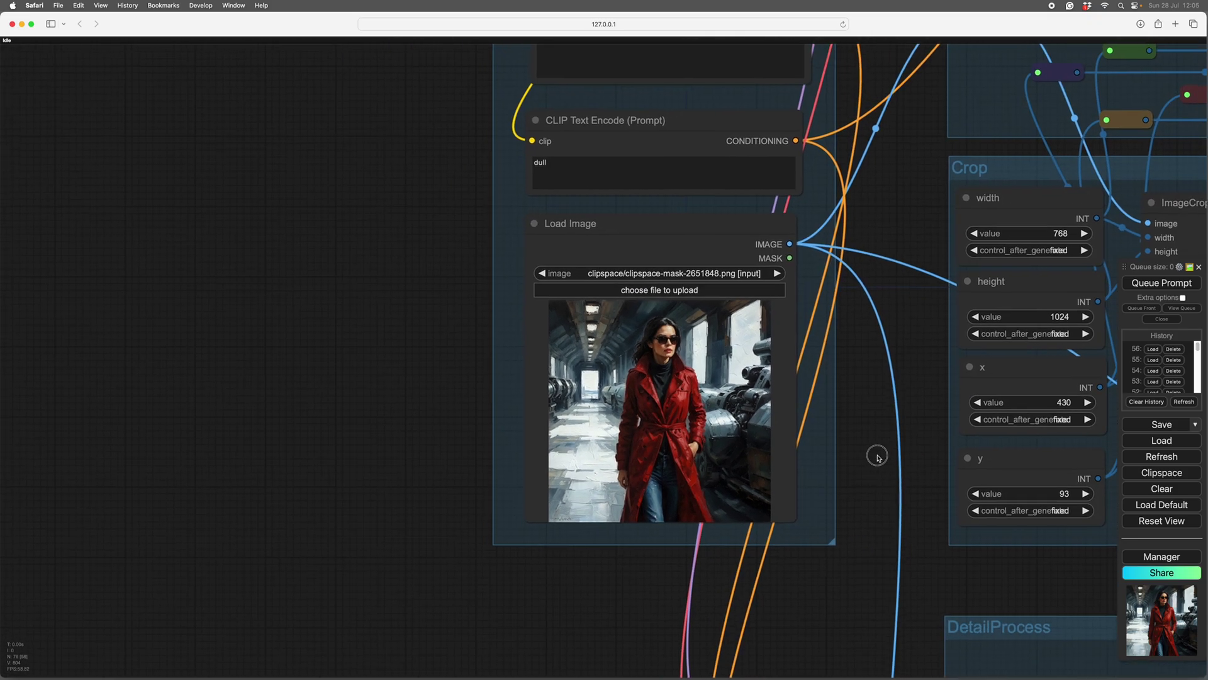
scroll(863, 459, up, 1)
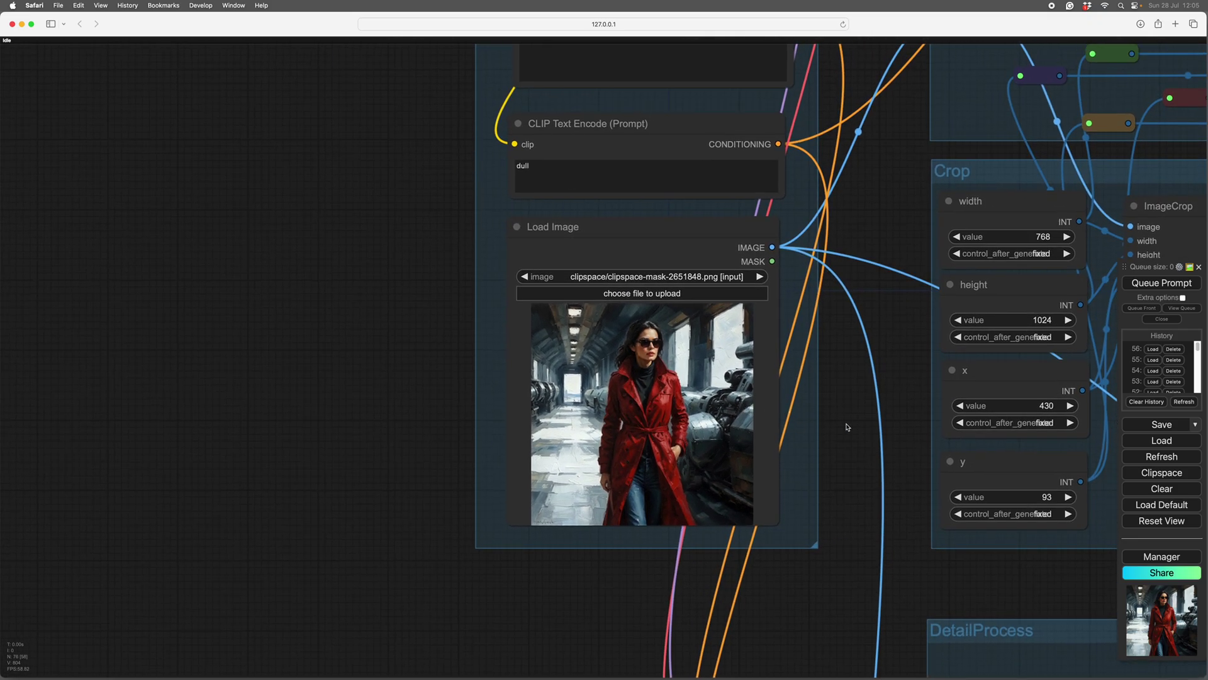
scroll(843, 425, down, 4)
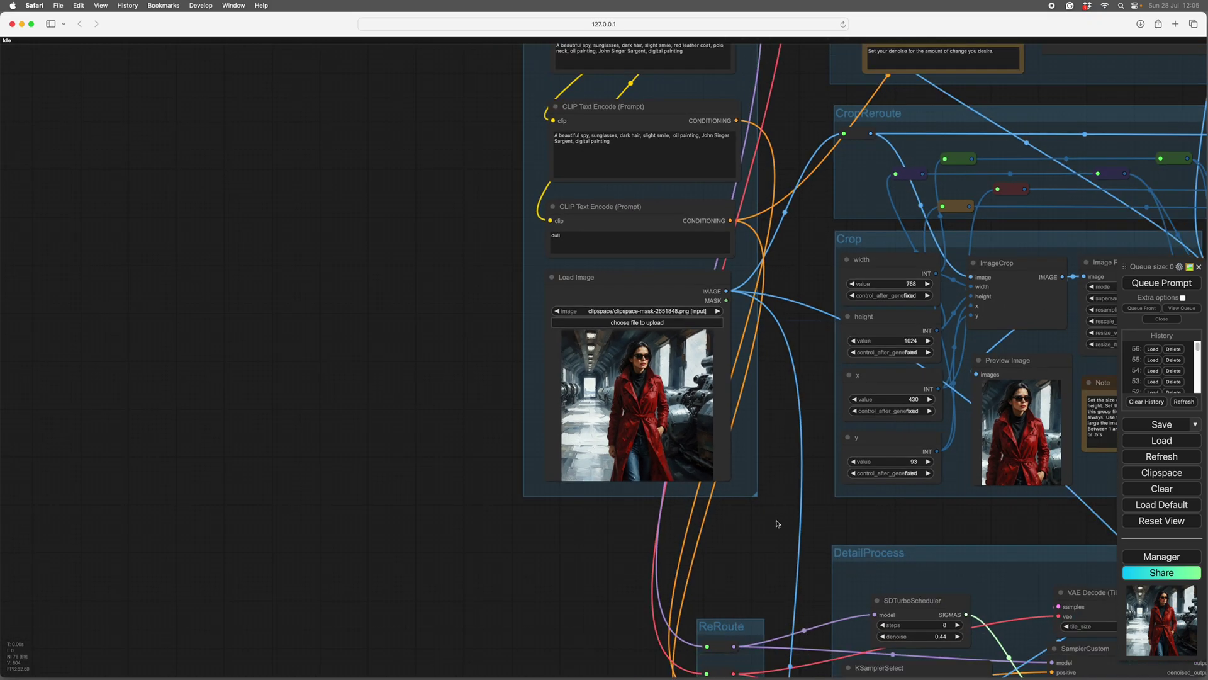
scroll(722, 526, down, 3)
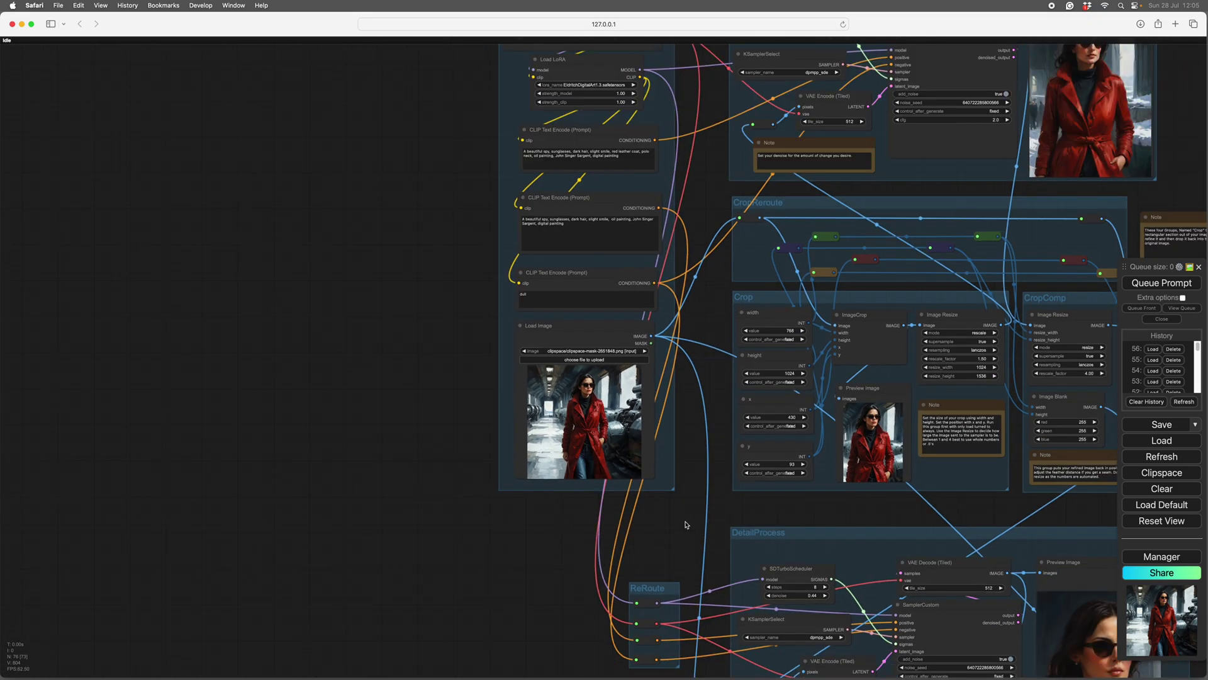
scroll(685, 525, up, 8)
scroll(685, 524, down, 6)
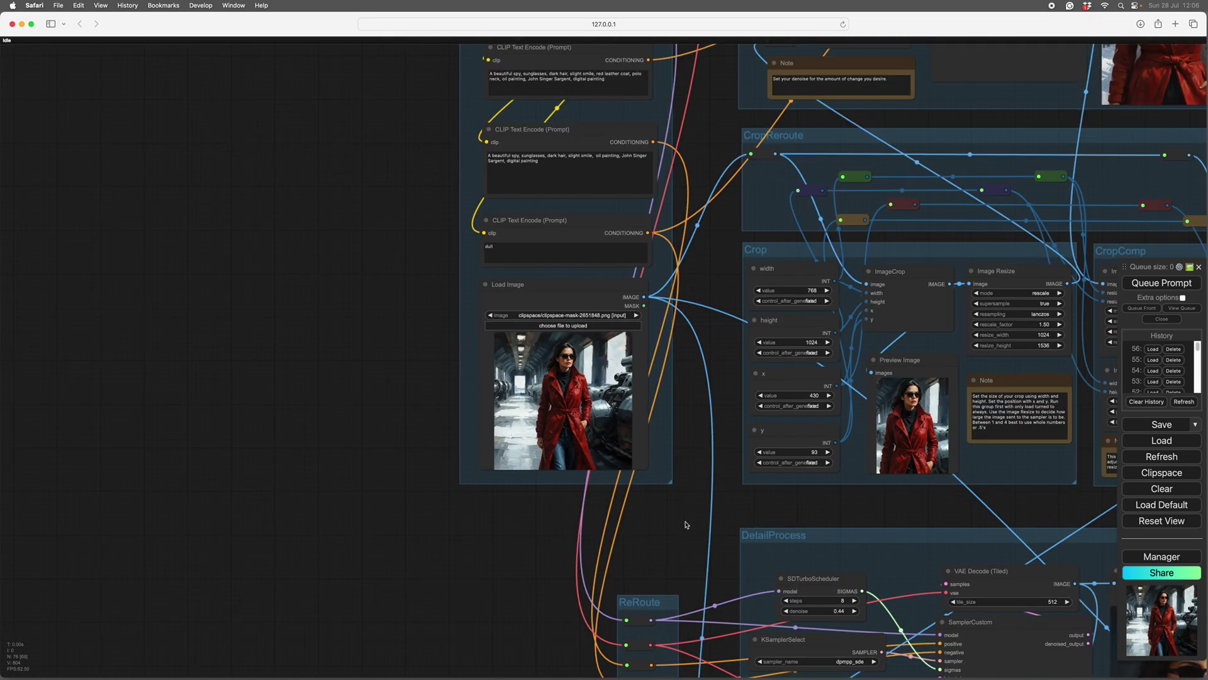
drag(685, 524, 689, 558)
scroll(698, 429, up, 7)
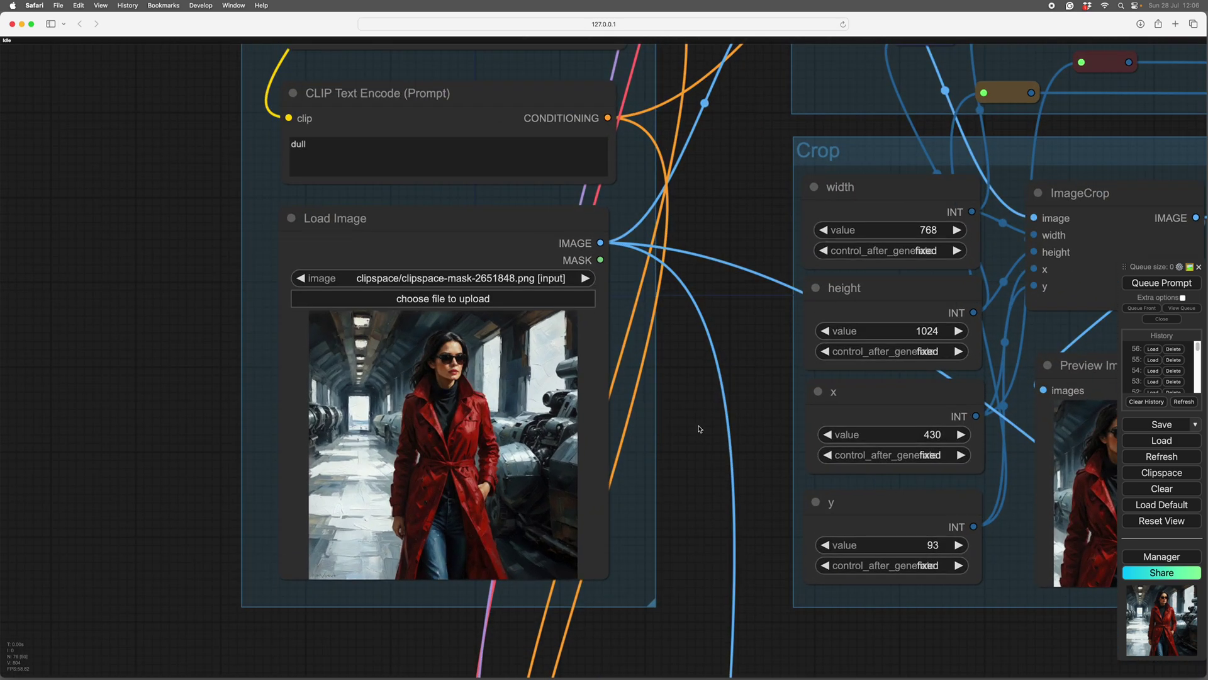
drag(699, 429, 775, 466)
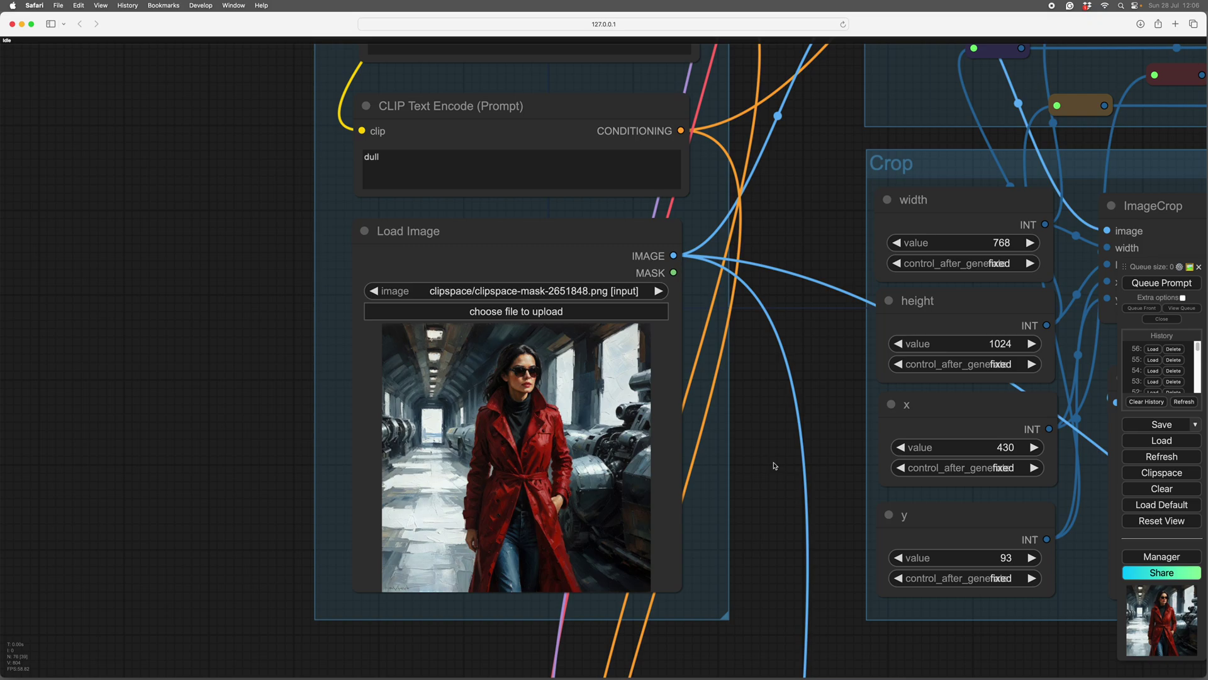
scroll(774, 466, down, 5)
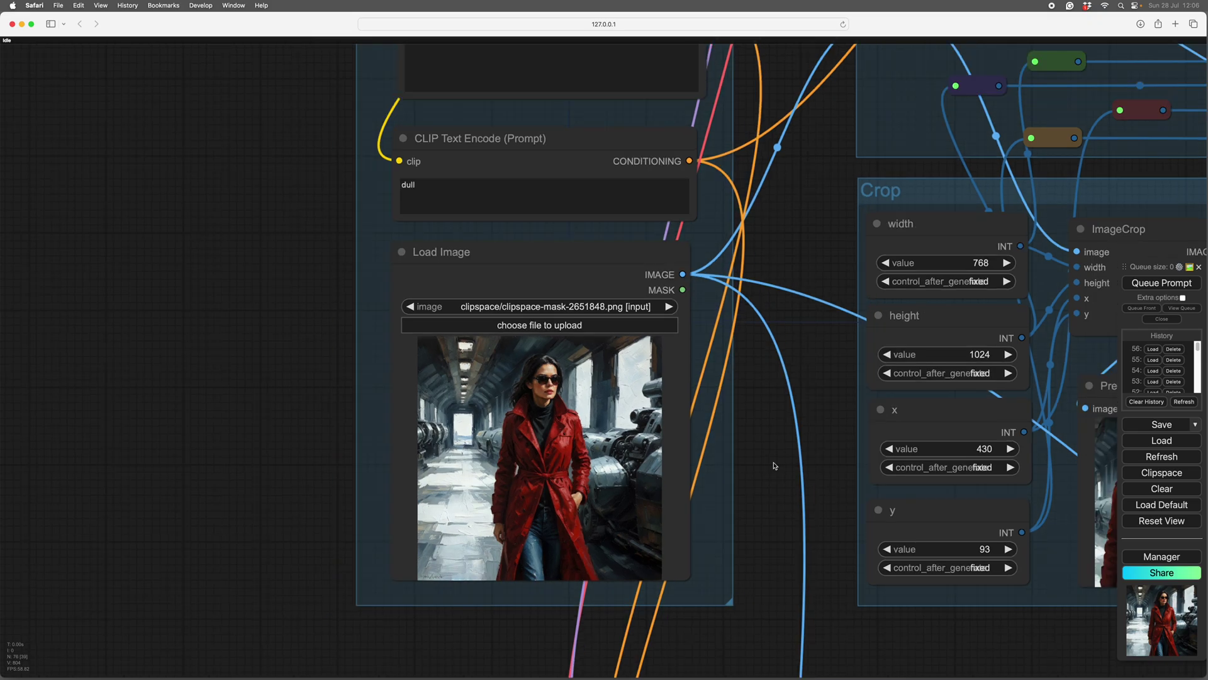
scroll(775, 465, up, 7)
drag(775, 466, 834, 465)
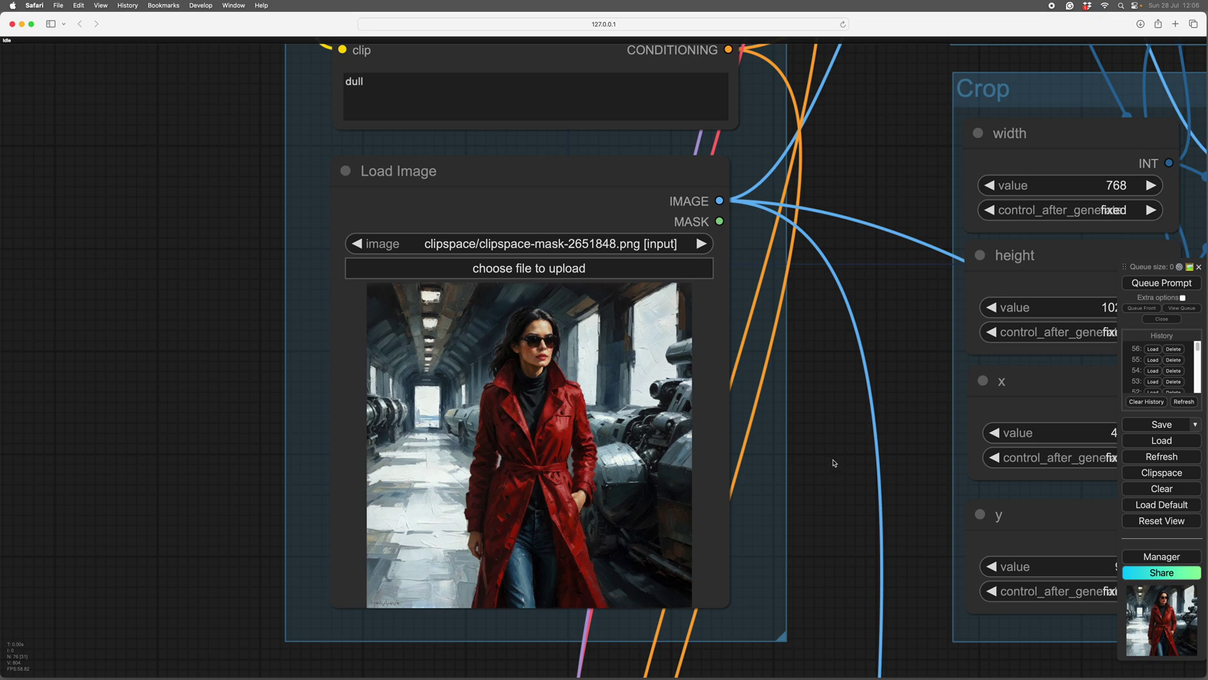
scroll(833, 463, down, 3)
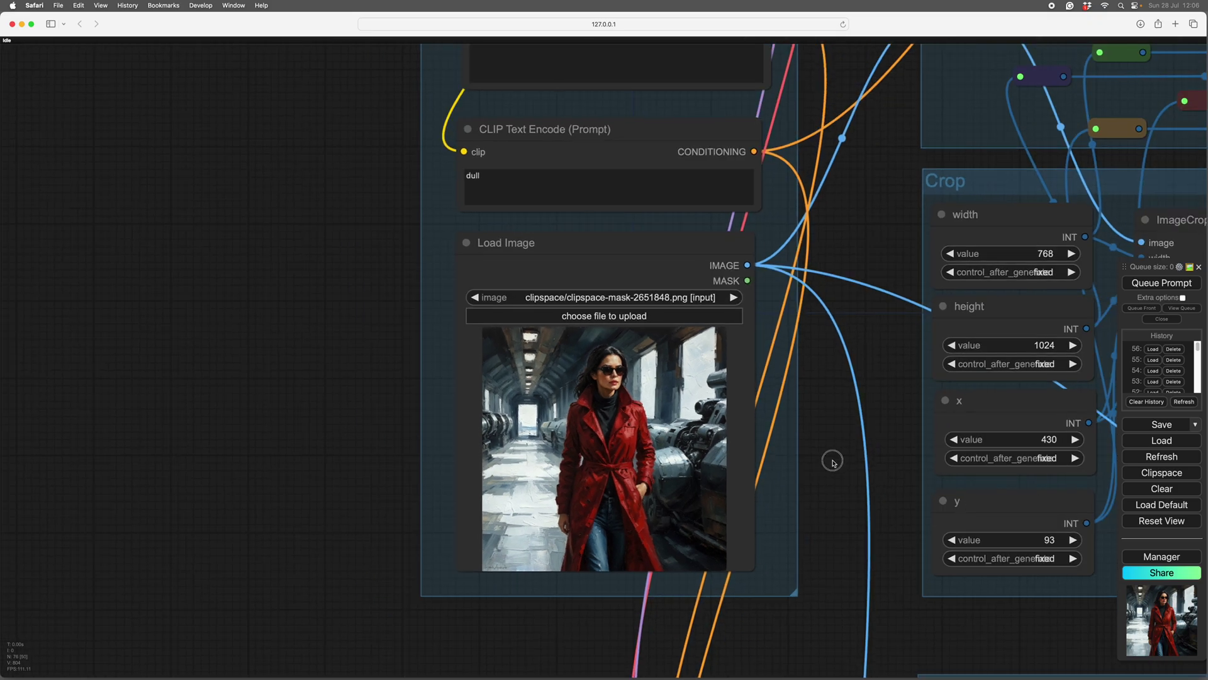
Step: Review the overall arrangement of the Load, CropProcess, Crop, CropComp and DetailProcess groups
scroll(834, 461, down, 7)
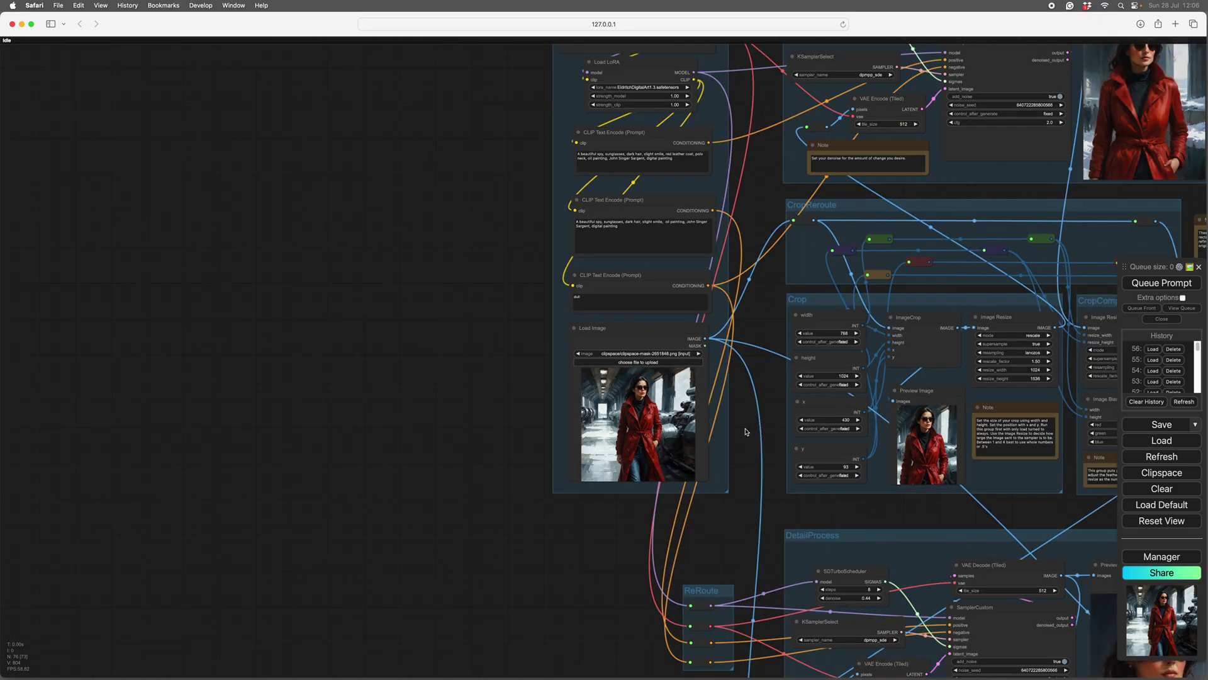
drag(745, 526, 437, 520)
drag(610, 519, 508, 522)
scroll(989, 540, down, 10)
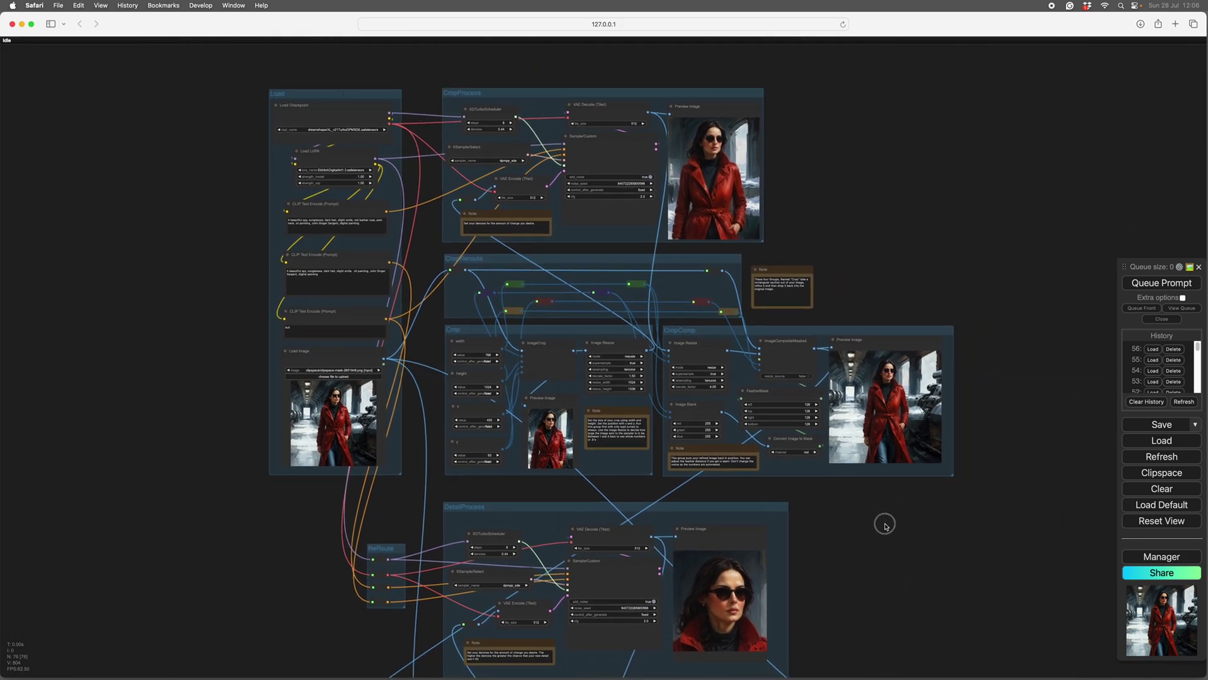
drag(841, 498, 828, 491)
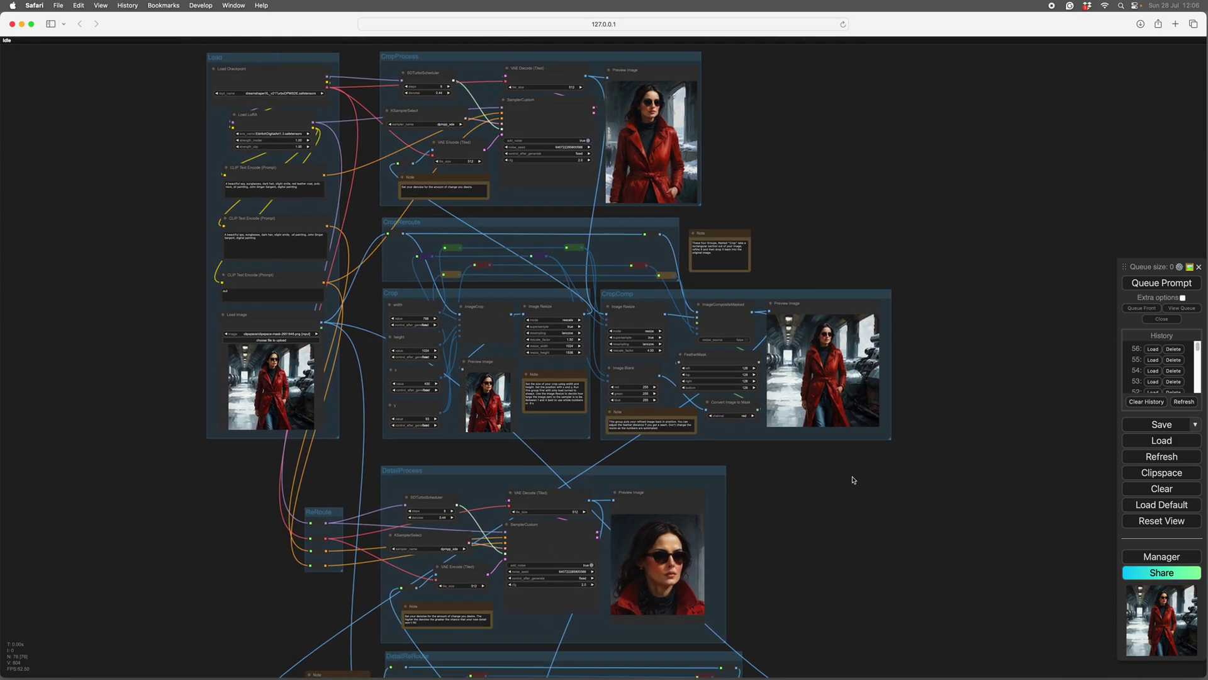